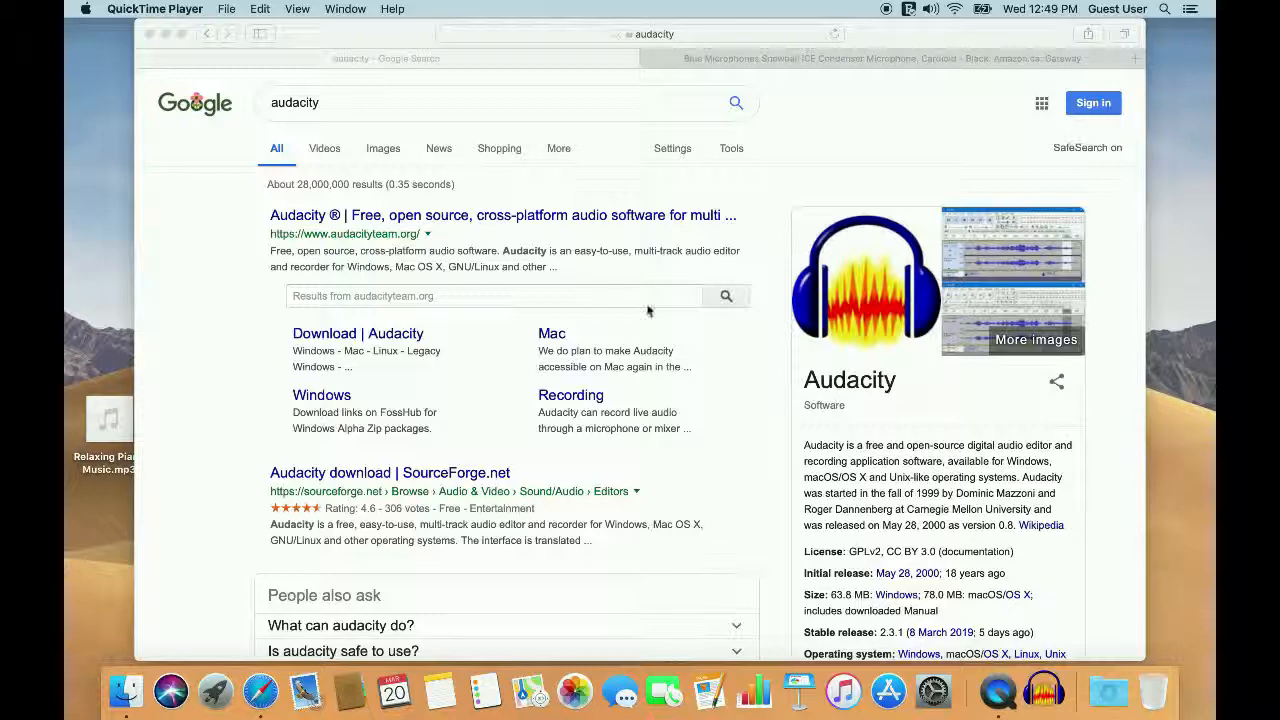
Step: Launch Audacity, dismiss the welcome message and open the recently used Relaxing Piano Music file
left_click(1043, 695)
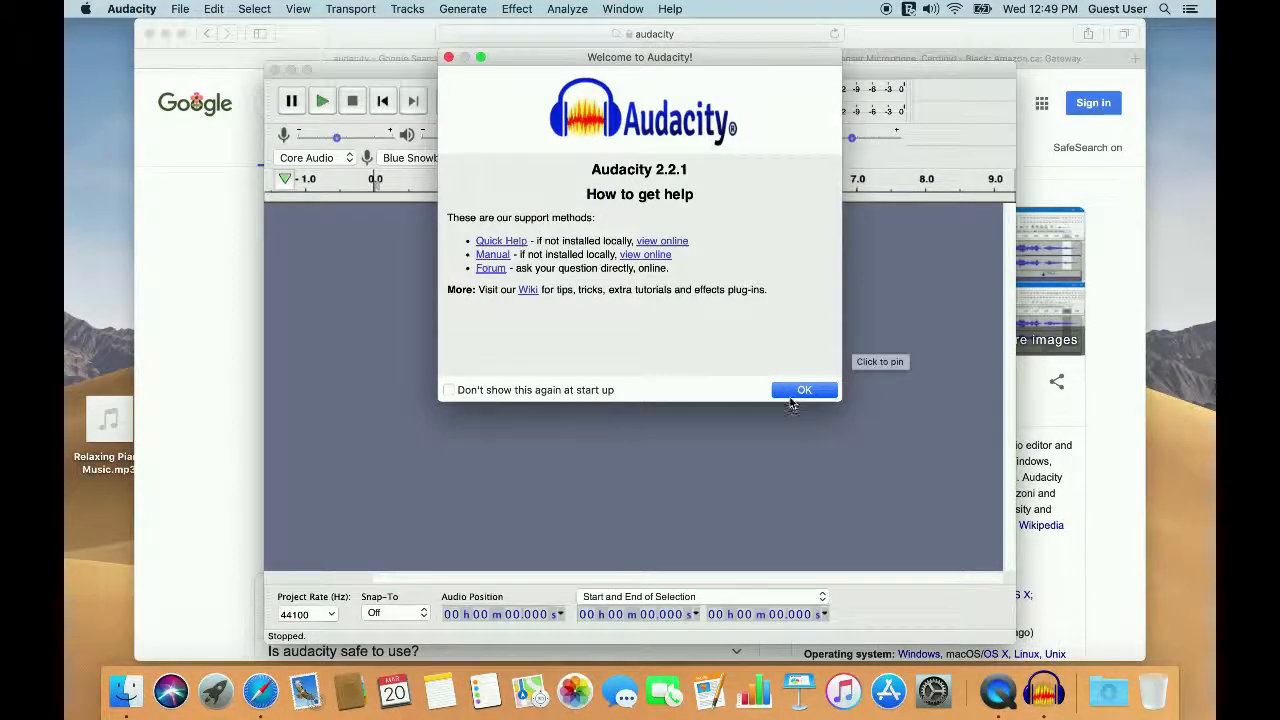
left_click(791, 395)
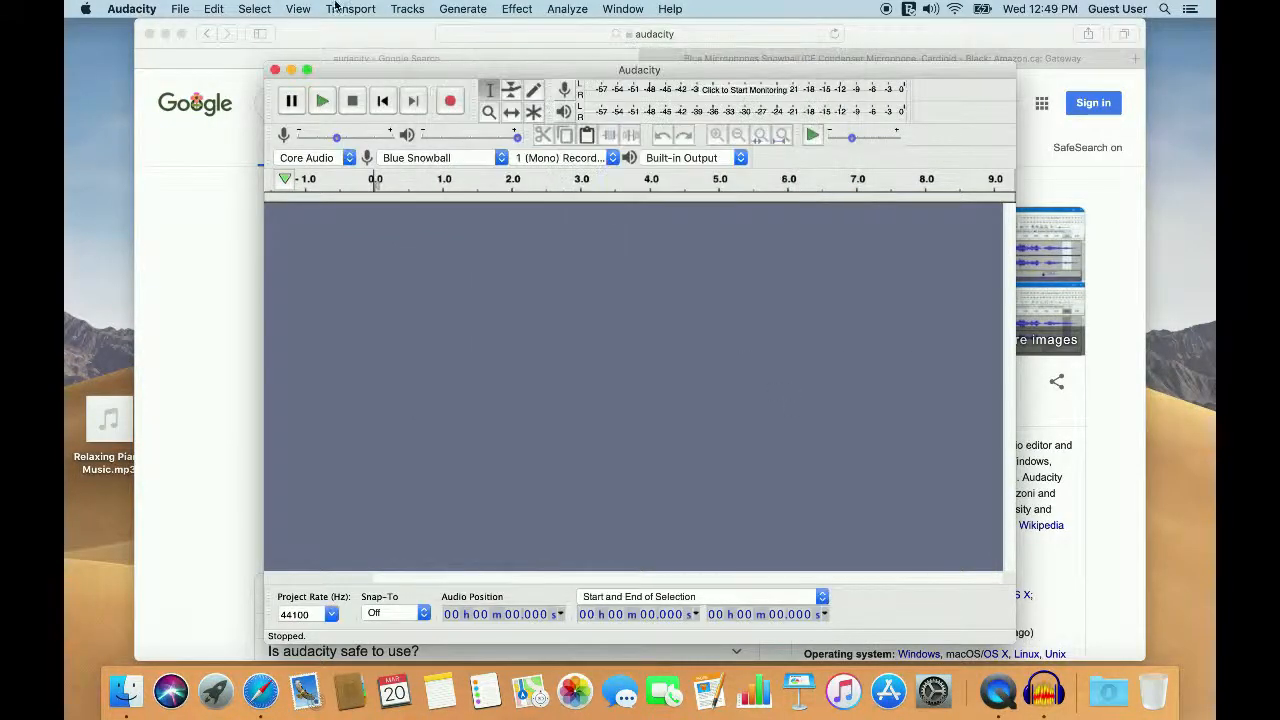
left_click(178, 9)
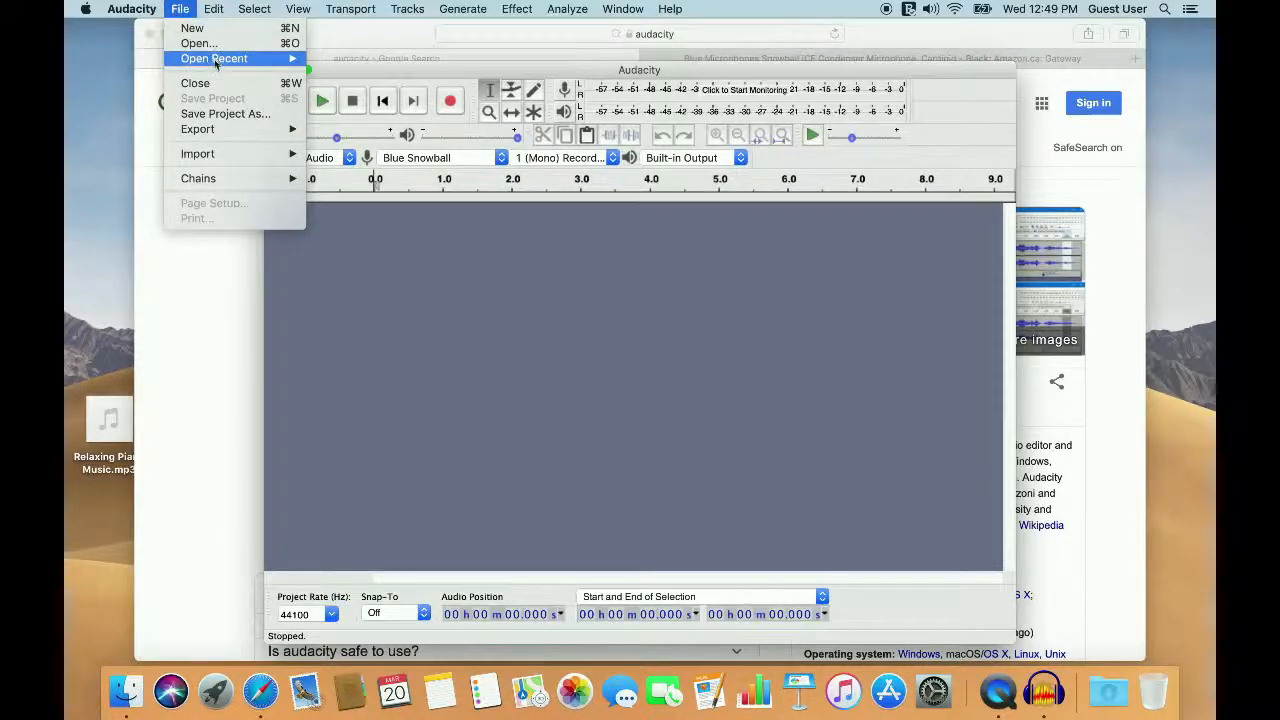
mouse_move(214, 59)
left_click(366, 62)
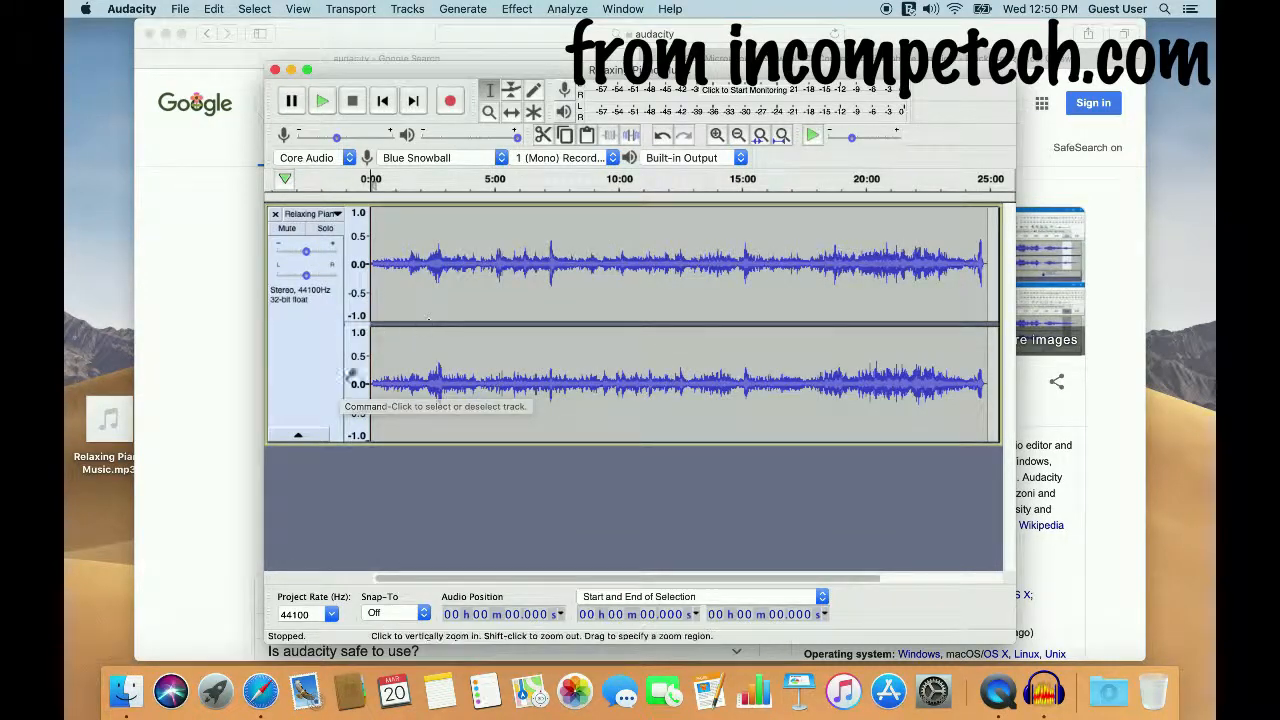
Step: Preview the opening seconds of the piano music and lower the playback volume slightly
left_click(323, 101)
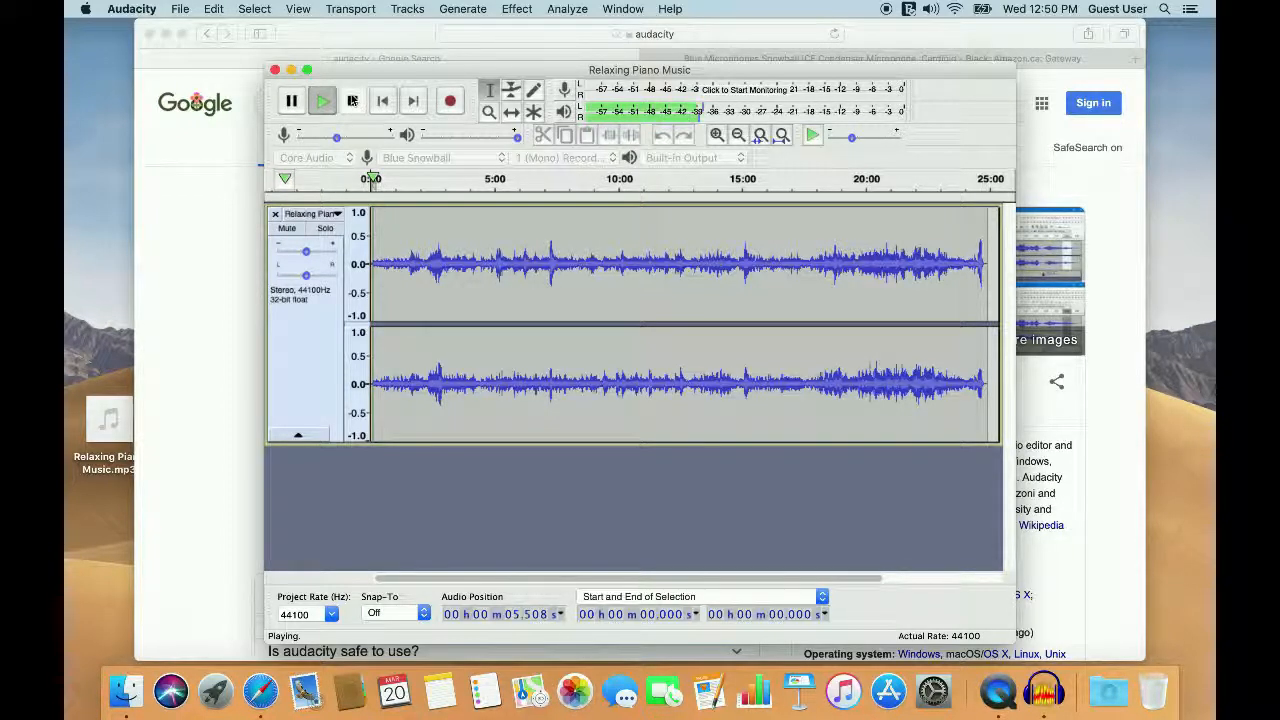
left_click(353, 101)
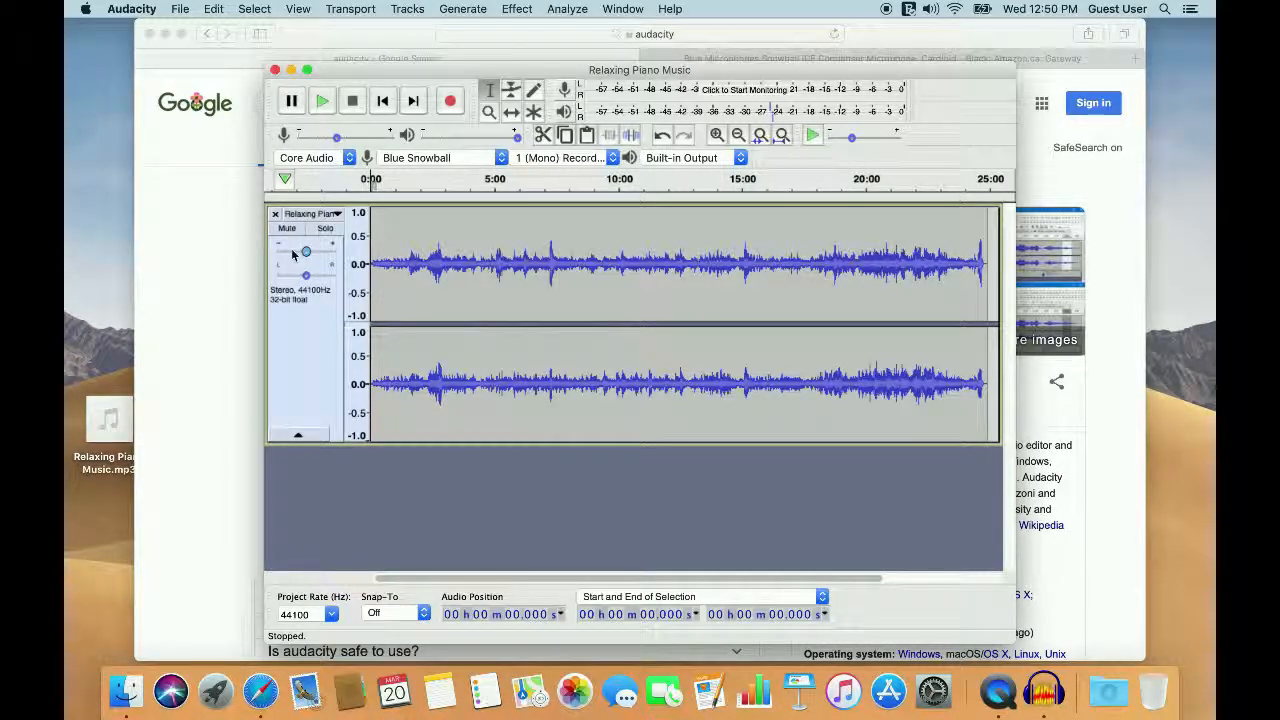
left_click(497, 141)
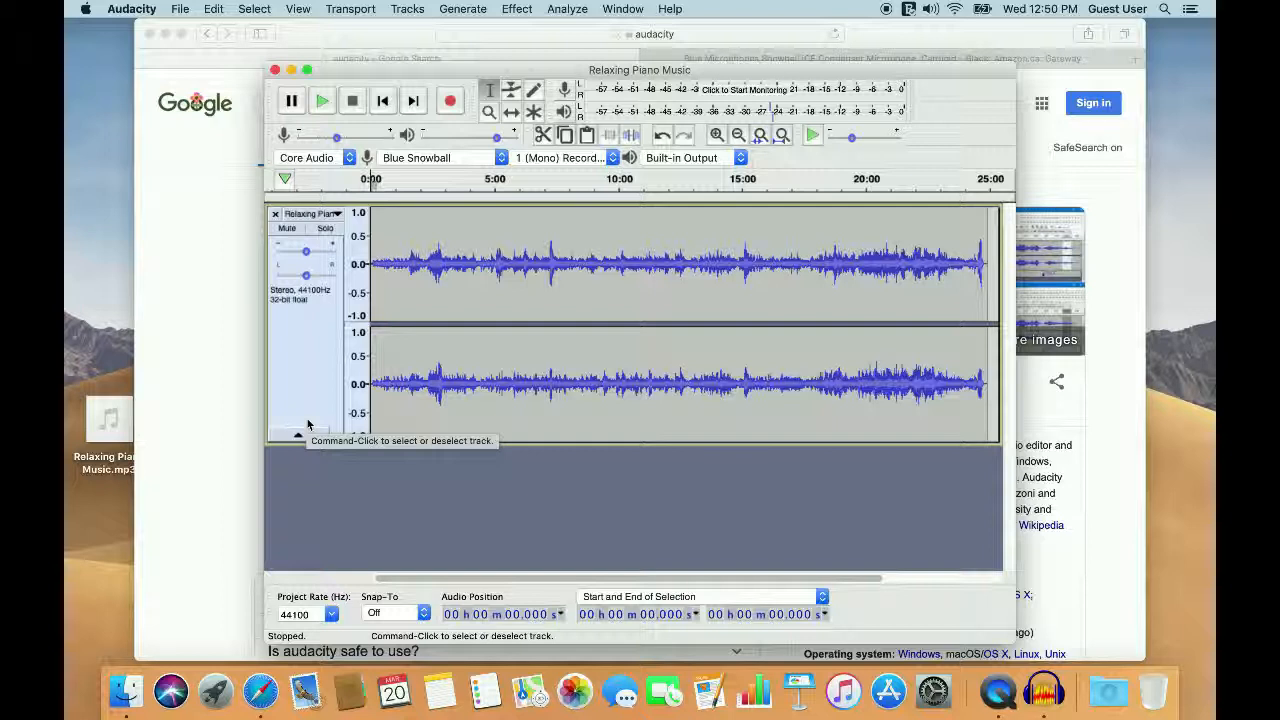
Step: Add a new mono track below the stereo piano music track
left_click(404, 11)
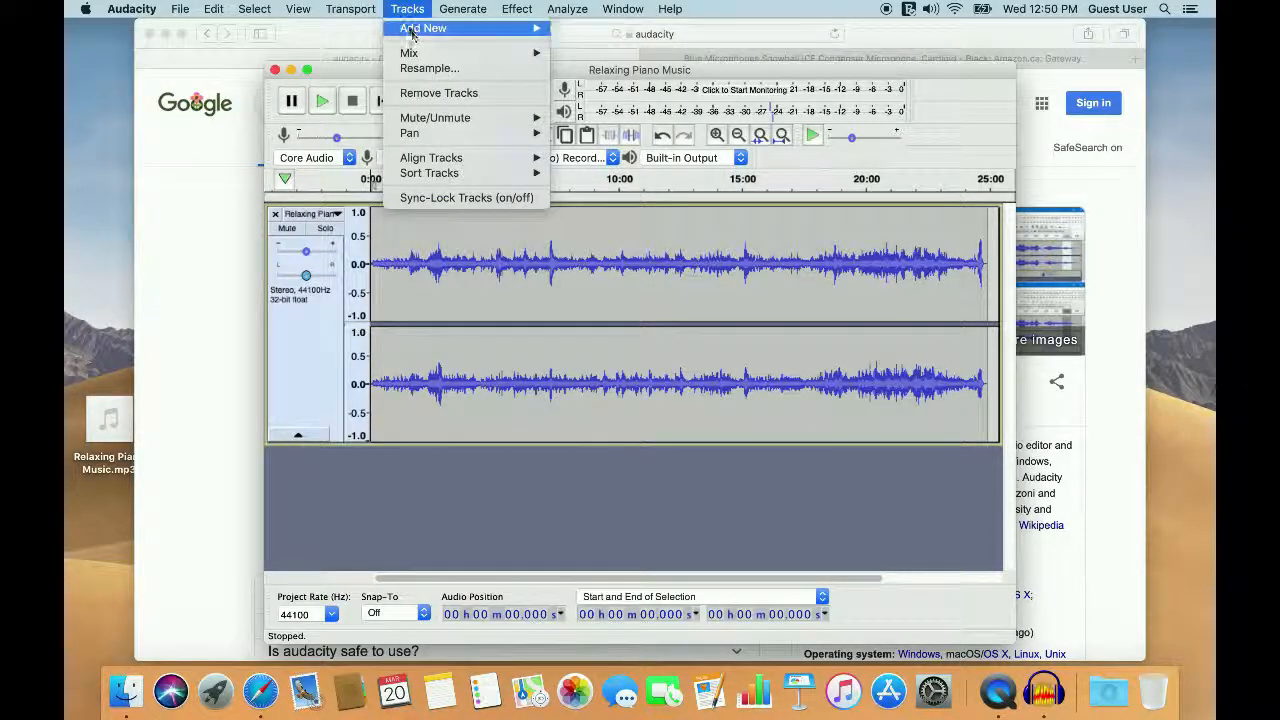
mouse_move(430, 28)
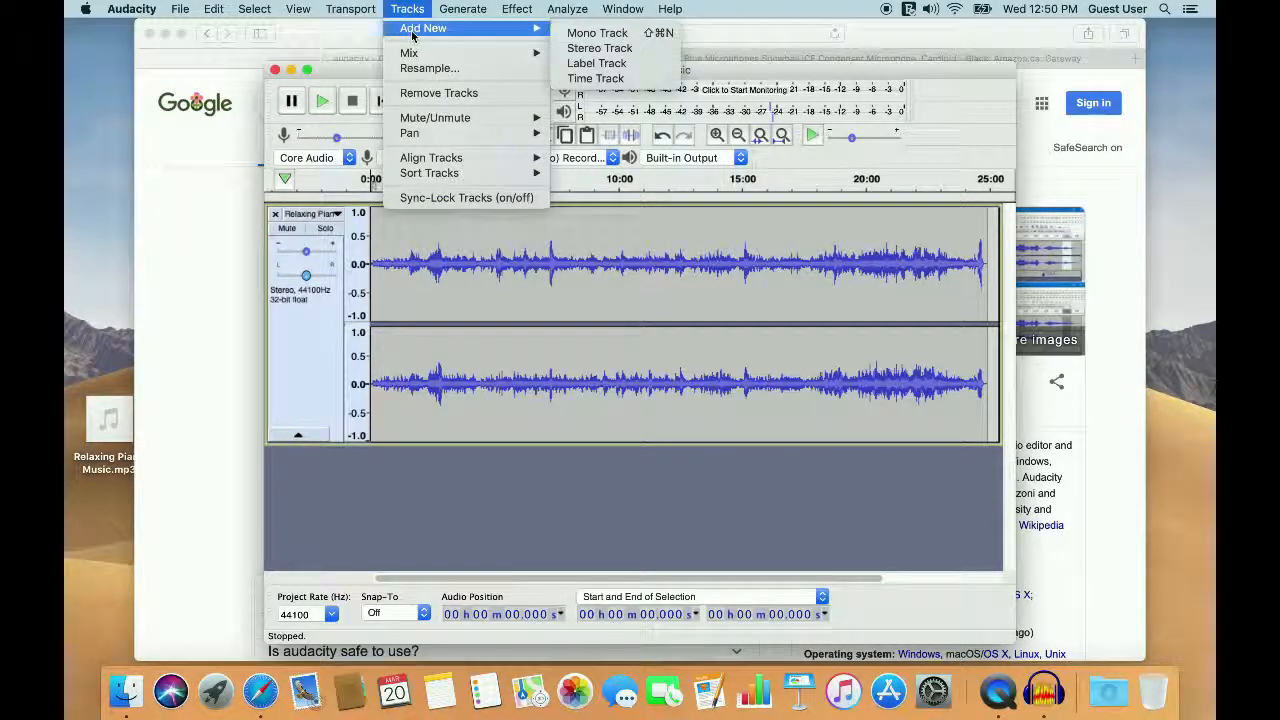
left_click(614, 36)
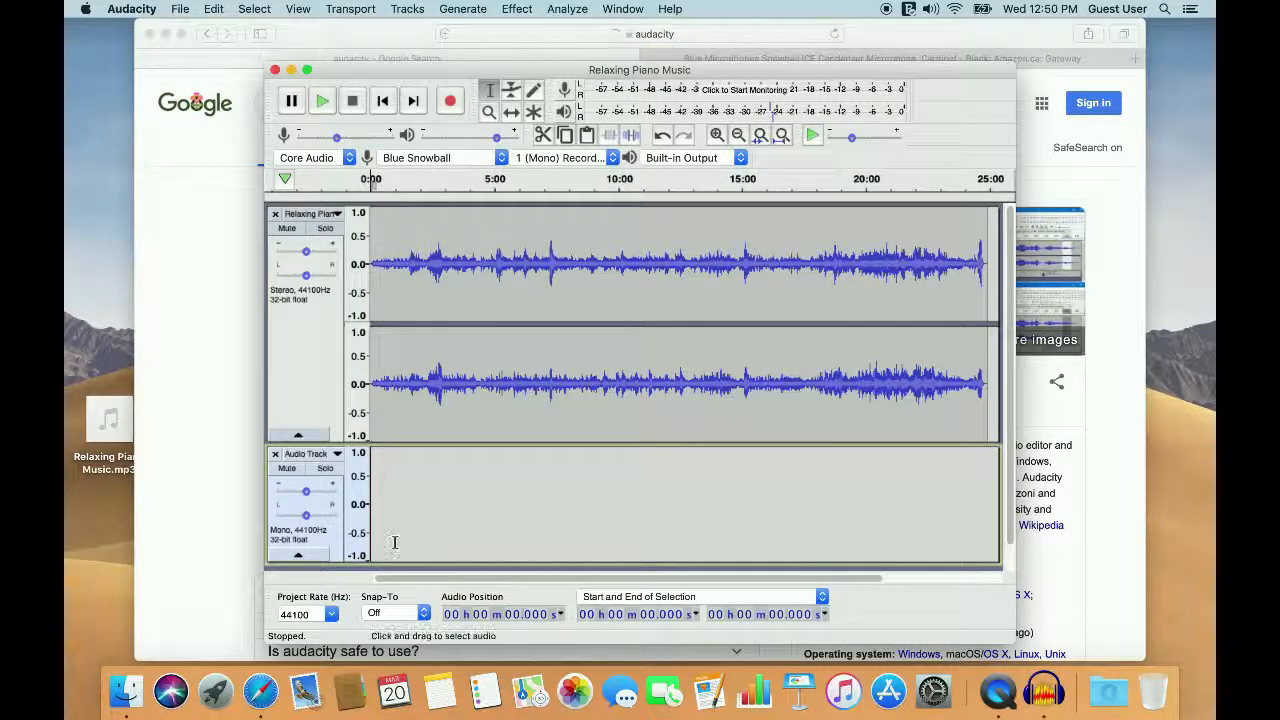
scroll(396, 548, "down", 1)
scroll(395, 545, "down", 1)
Step: Place the cursor at about 1 min 11.7 s in the mono track and choose Blue Snowball as the recording device
left_click(398, 430)
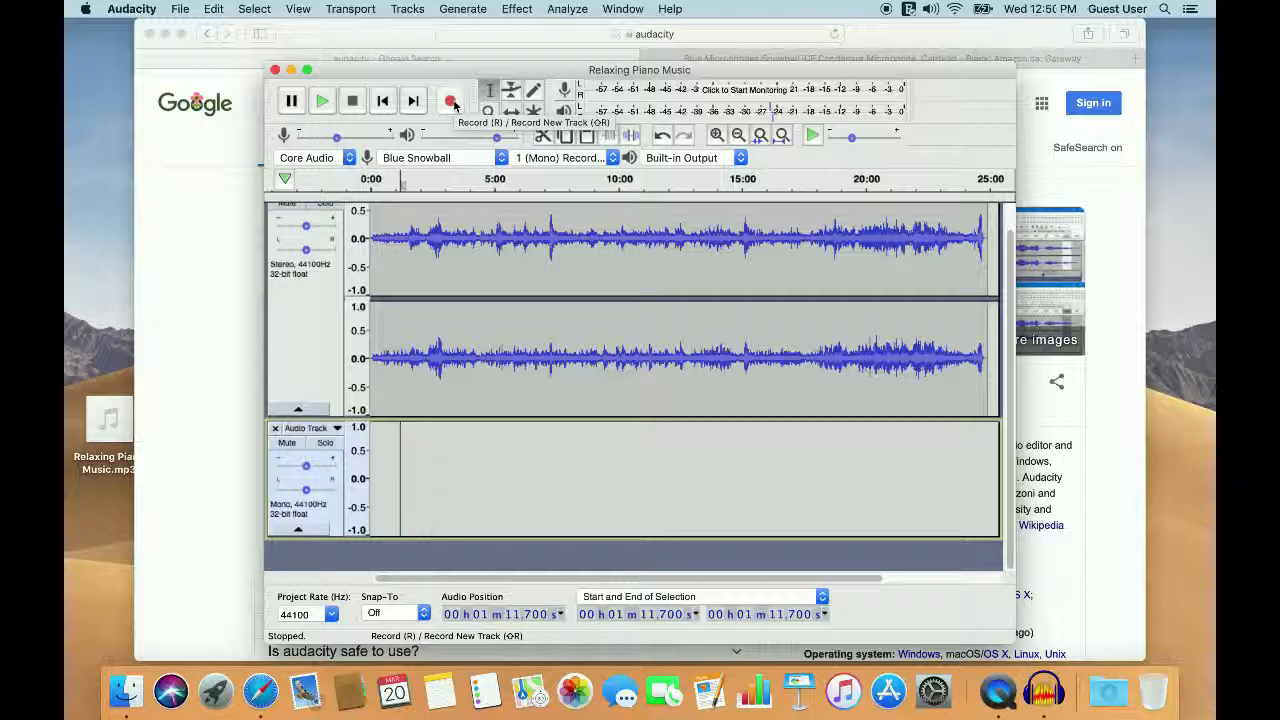
left_click(502, 160)
left_click(451, 162)
left_click(443, 160)
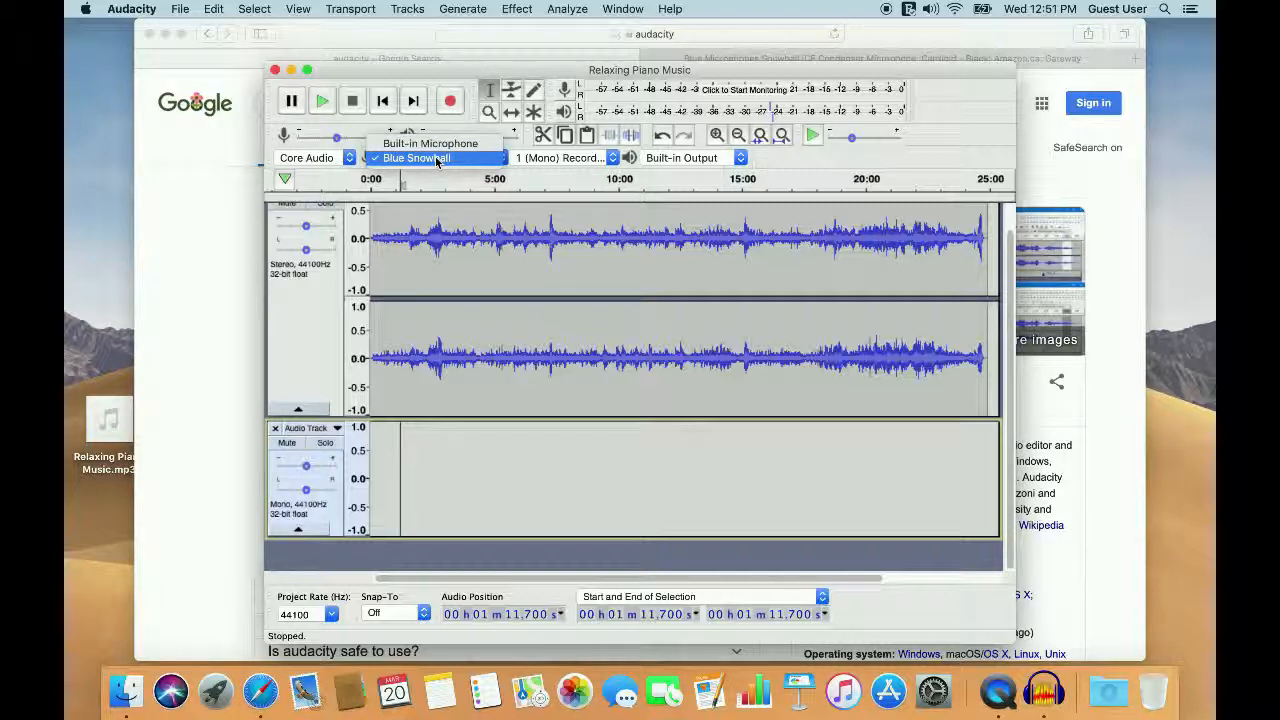
left_click(437, 159)
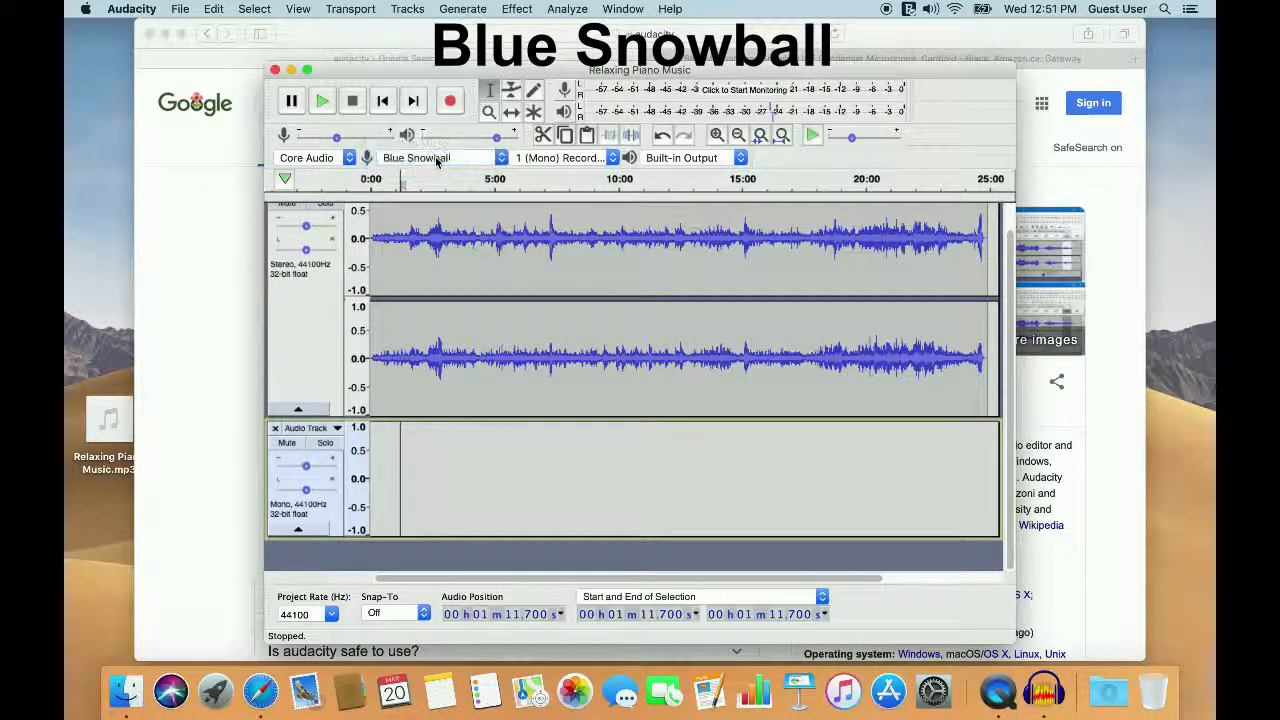
Step: Record a short microphone clip from the cursor in the mono track and play it back with the music
left_click(451, 102)
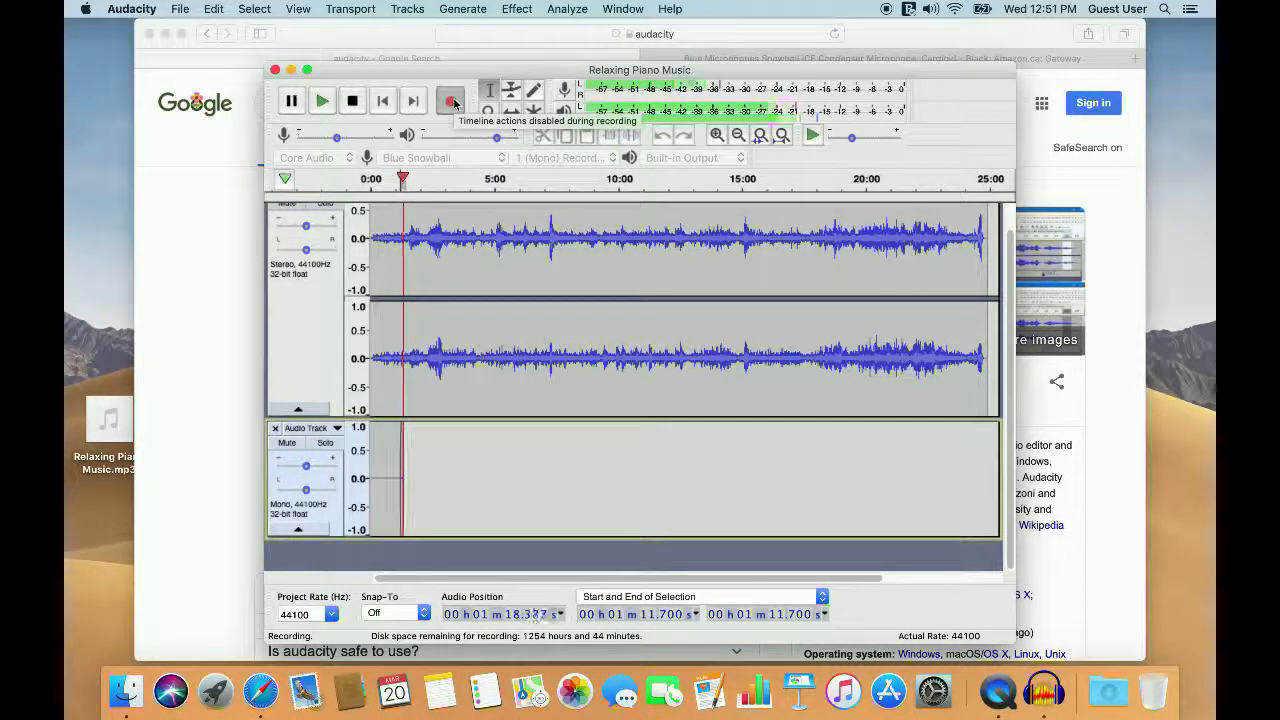
left_click(354, 102)
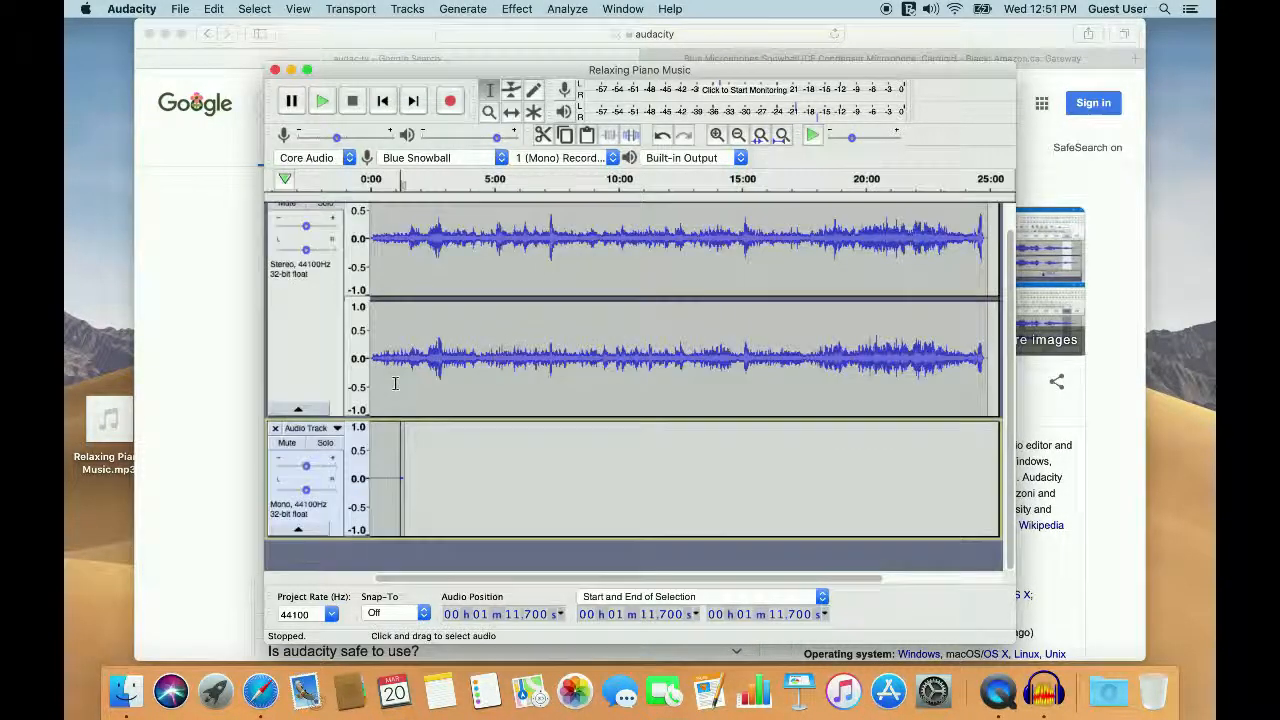
left_click(323, 102)
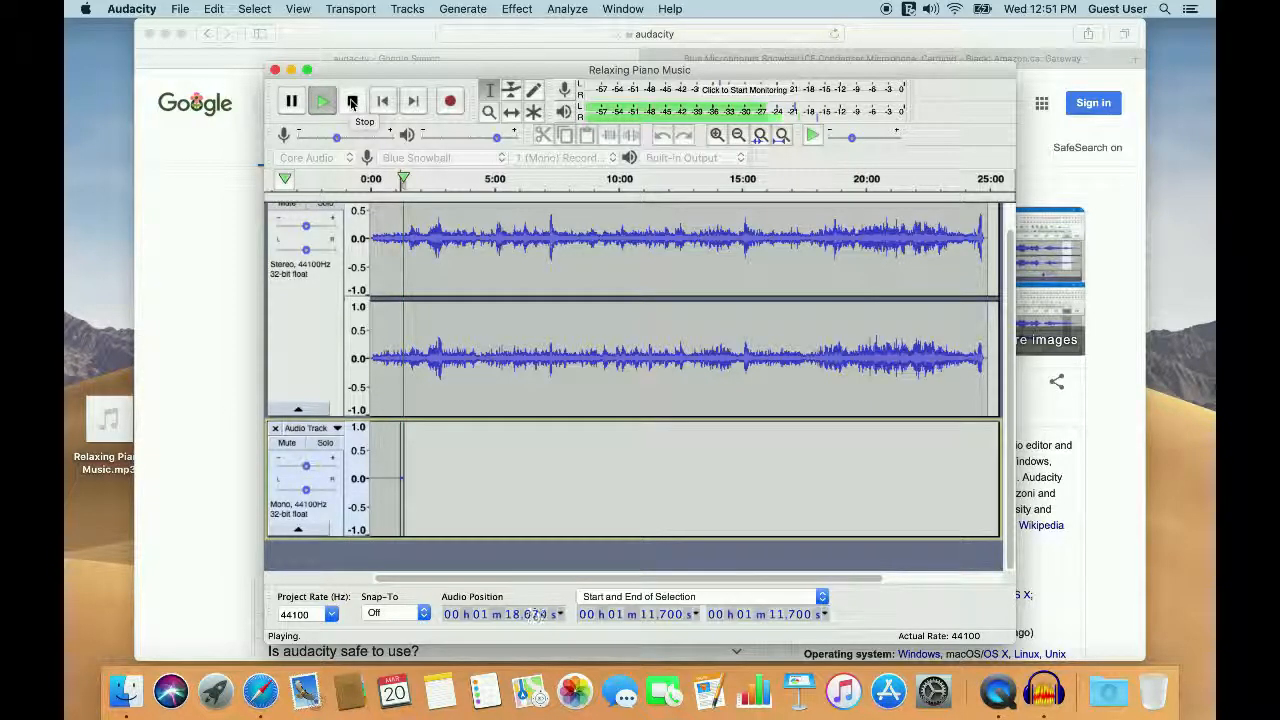
left_click(352, 101)
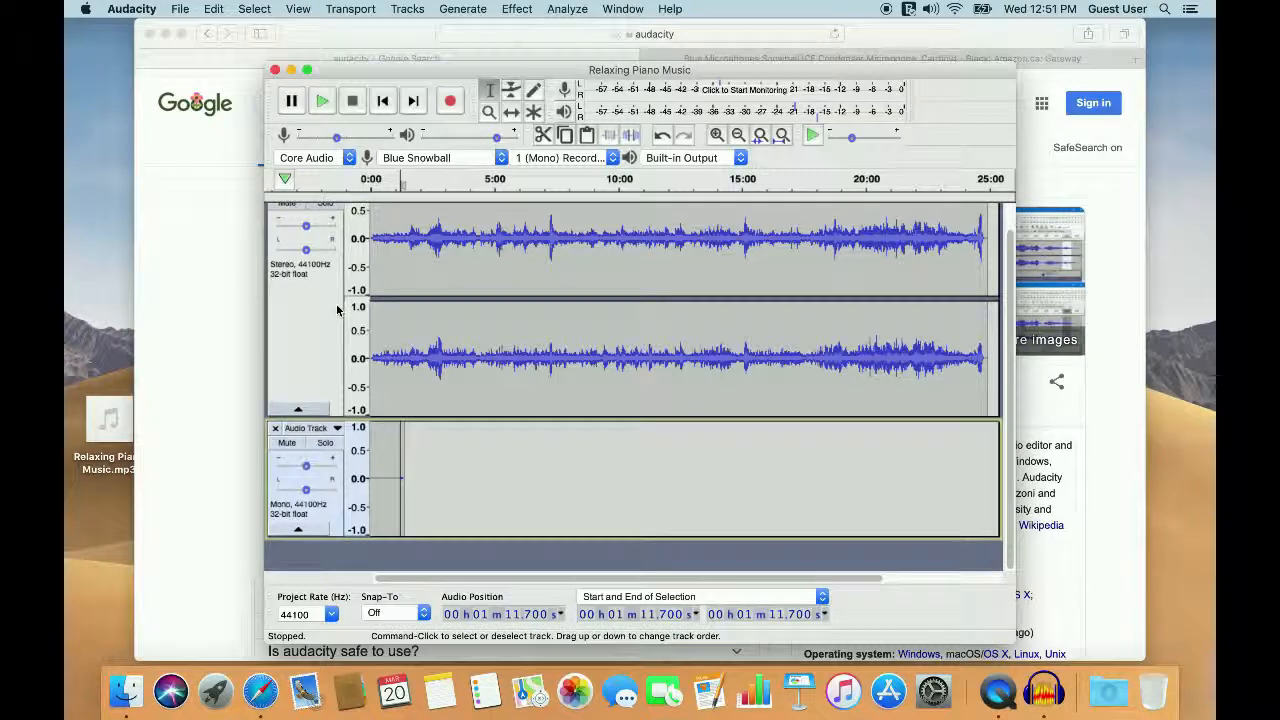
Step: Lower the piano music track's gain slightly and raise the recorded mono track's gain slightly
left_click(307, 229)
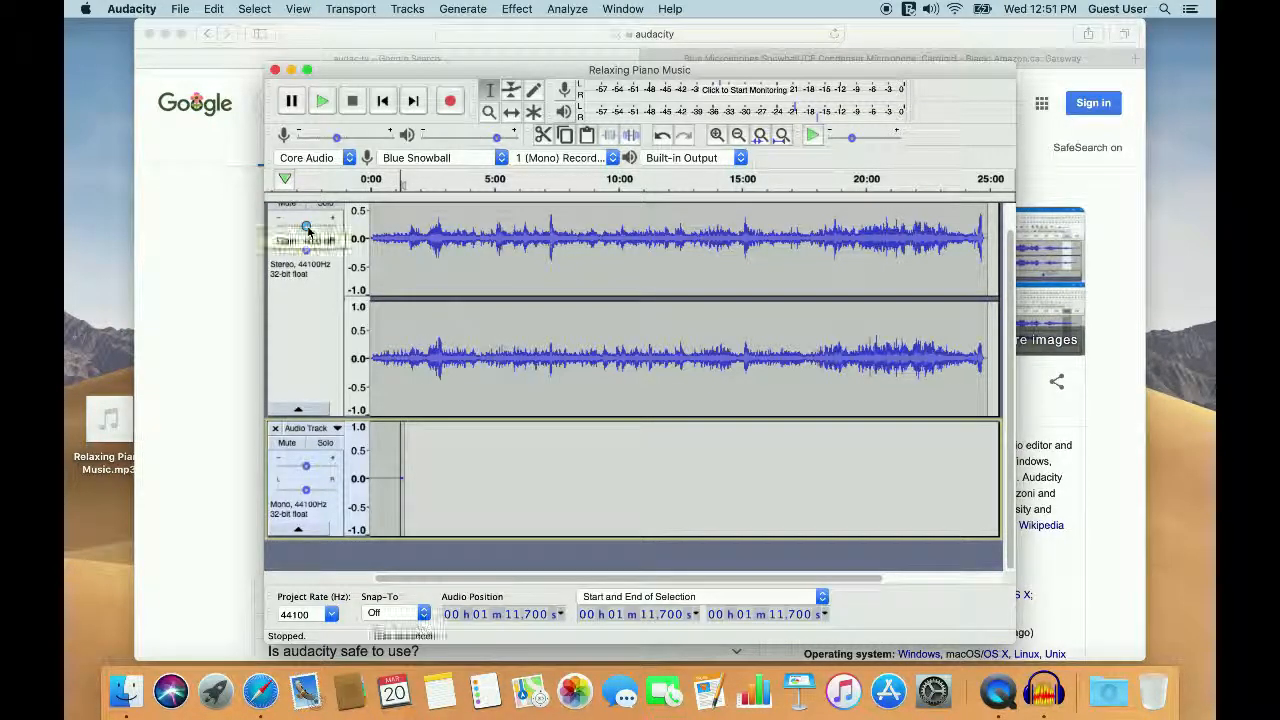
left_click_drag(306, 229, 302, 230)
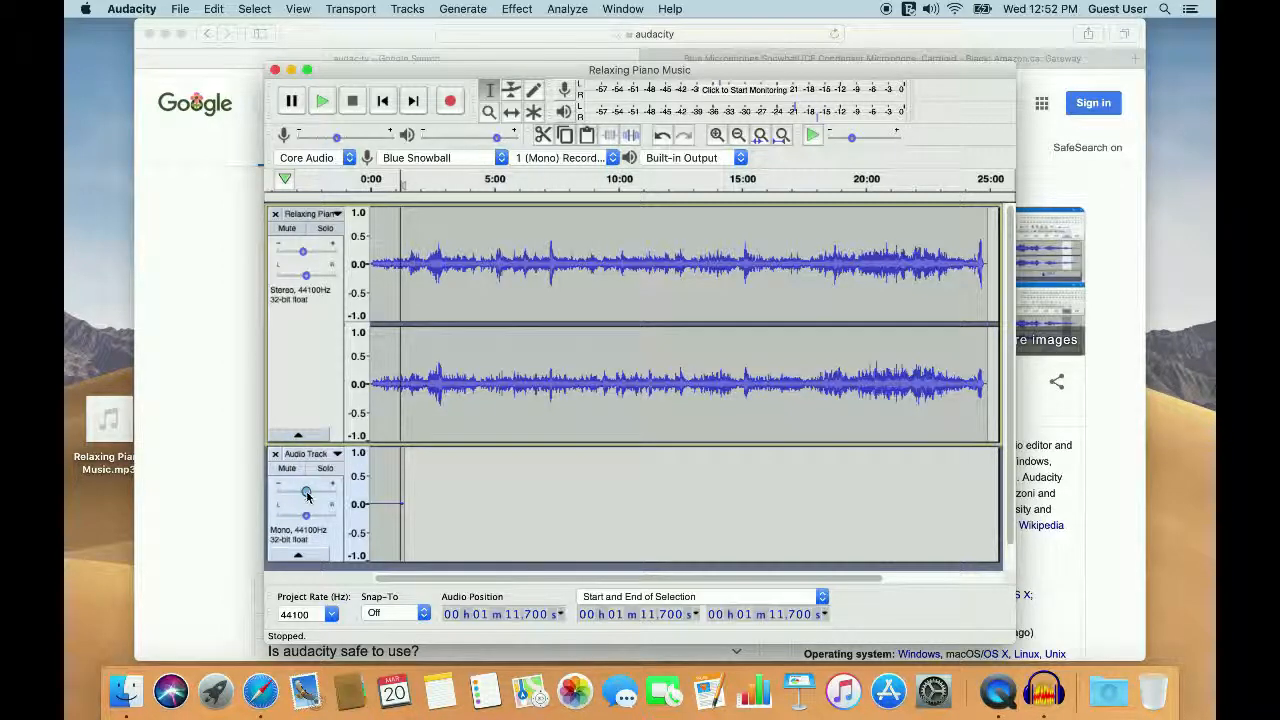
left_click_drag(306, 494, 310, 494)
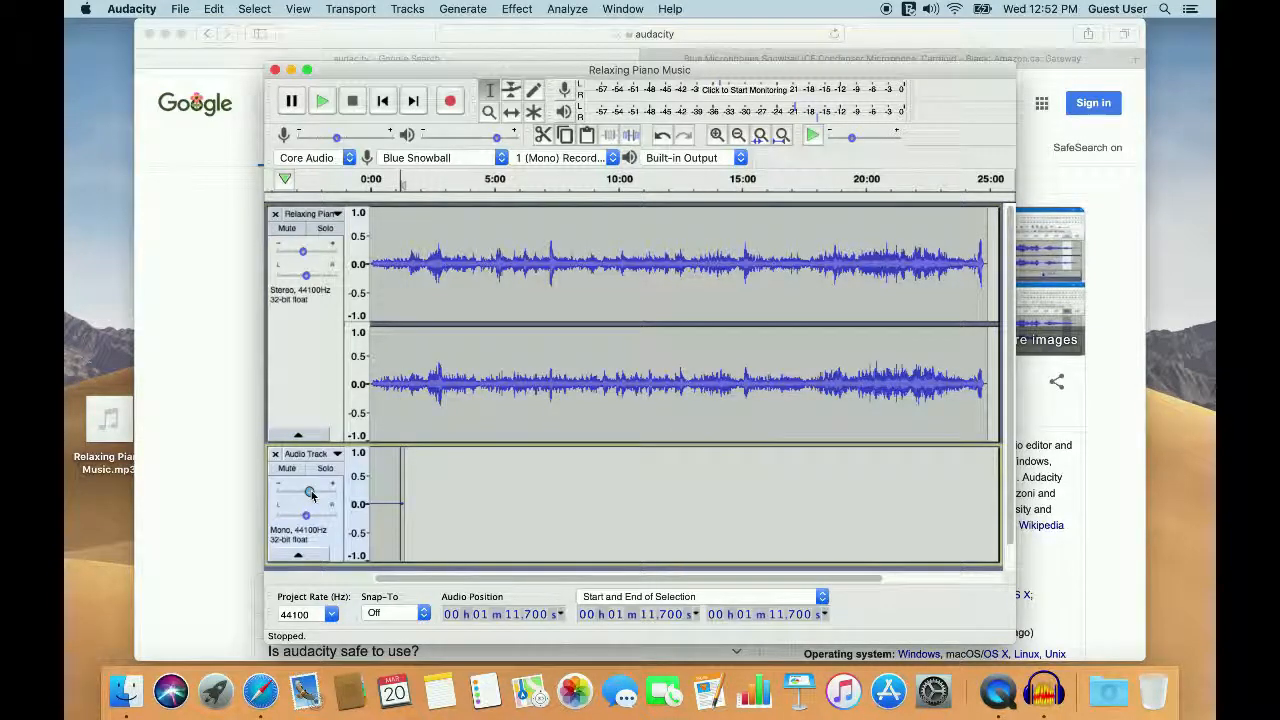
Step: Raise the recording volume slightly and play back the recorded section with the adjusted track gains
mouse_move(338, 140)
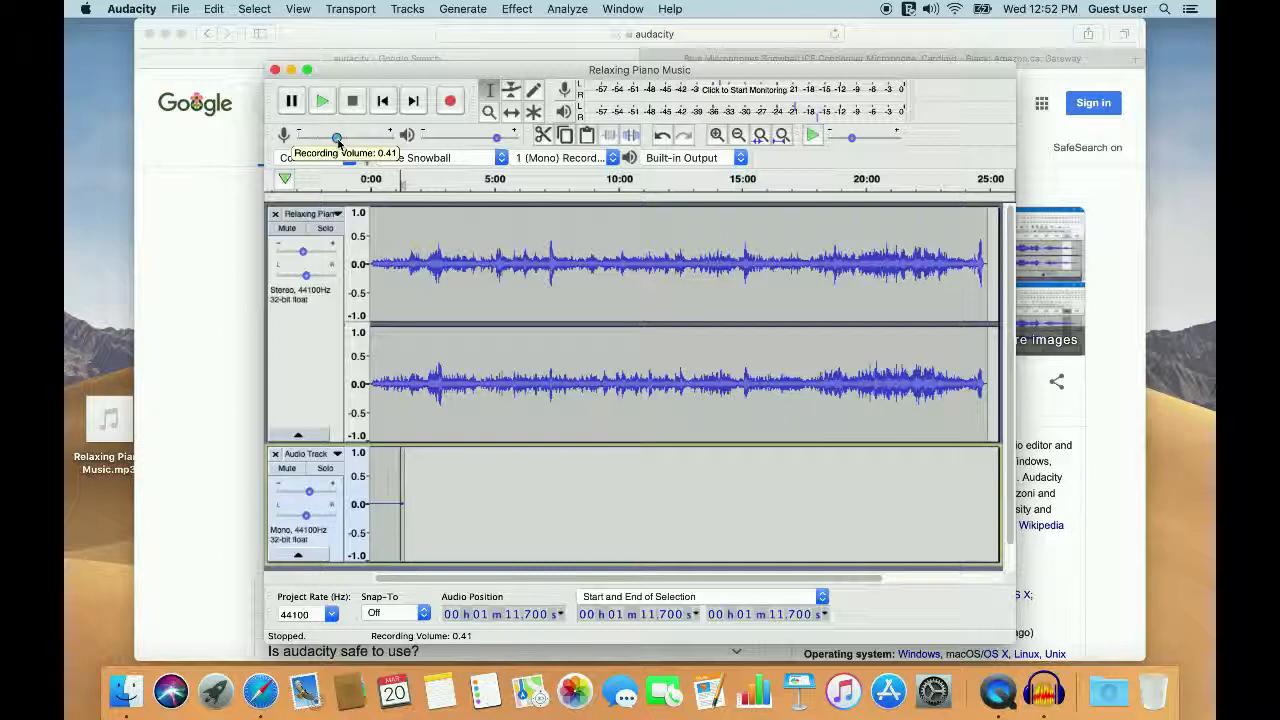
left_click_drag(339, 143, 347, 145)
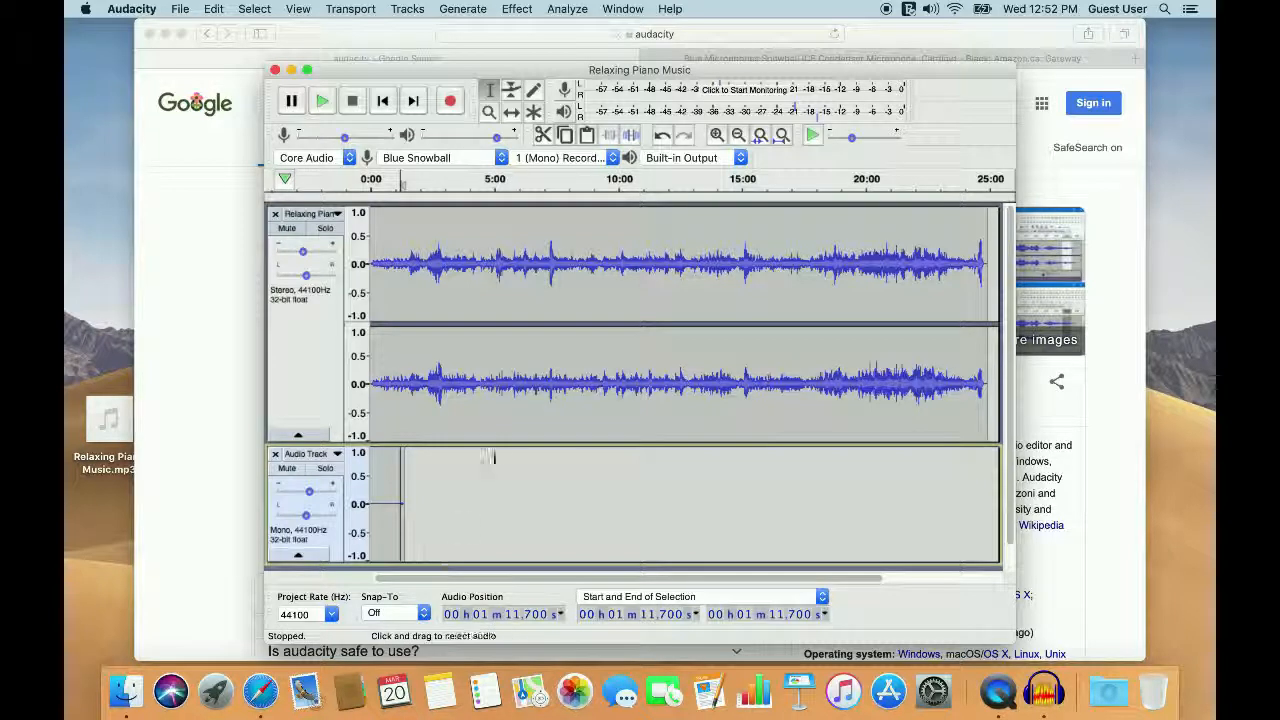
left_click(322, 101)
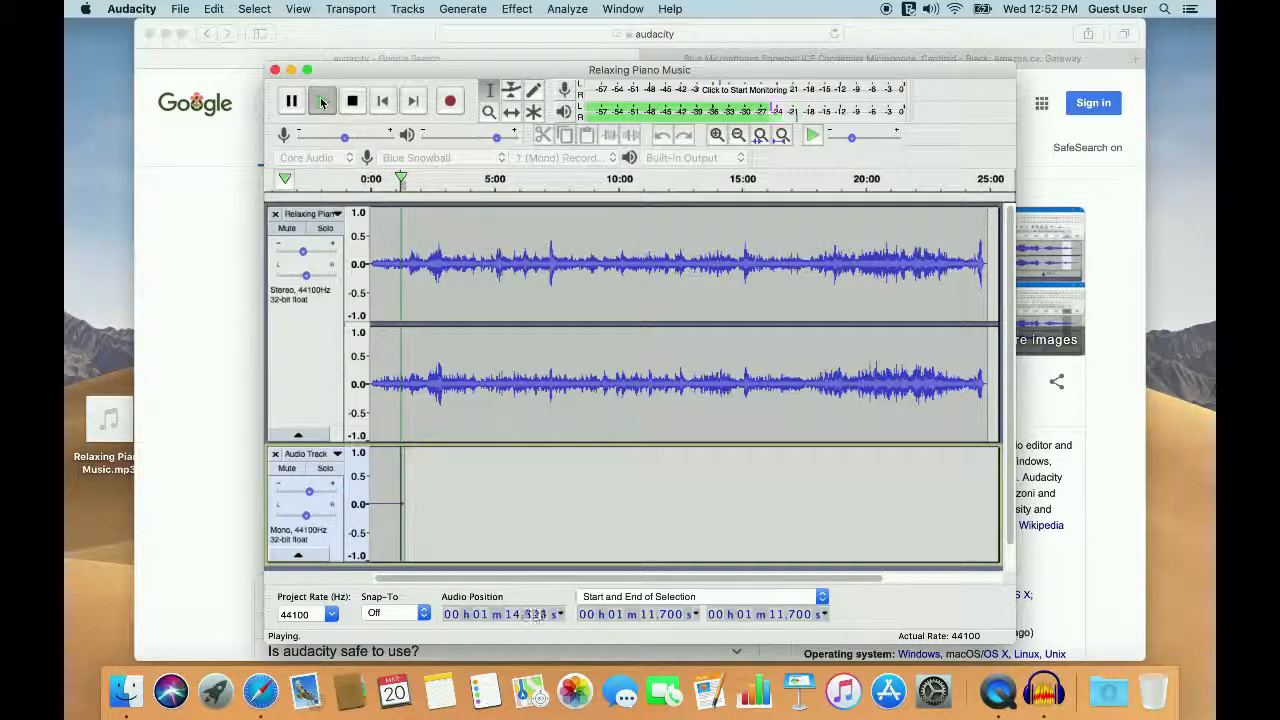
left_click(351, 102)
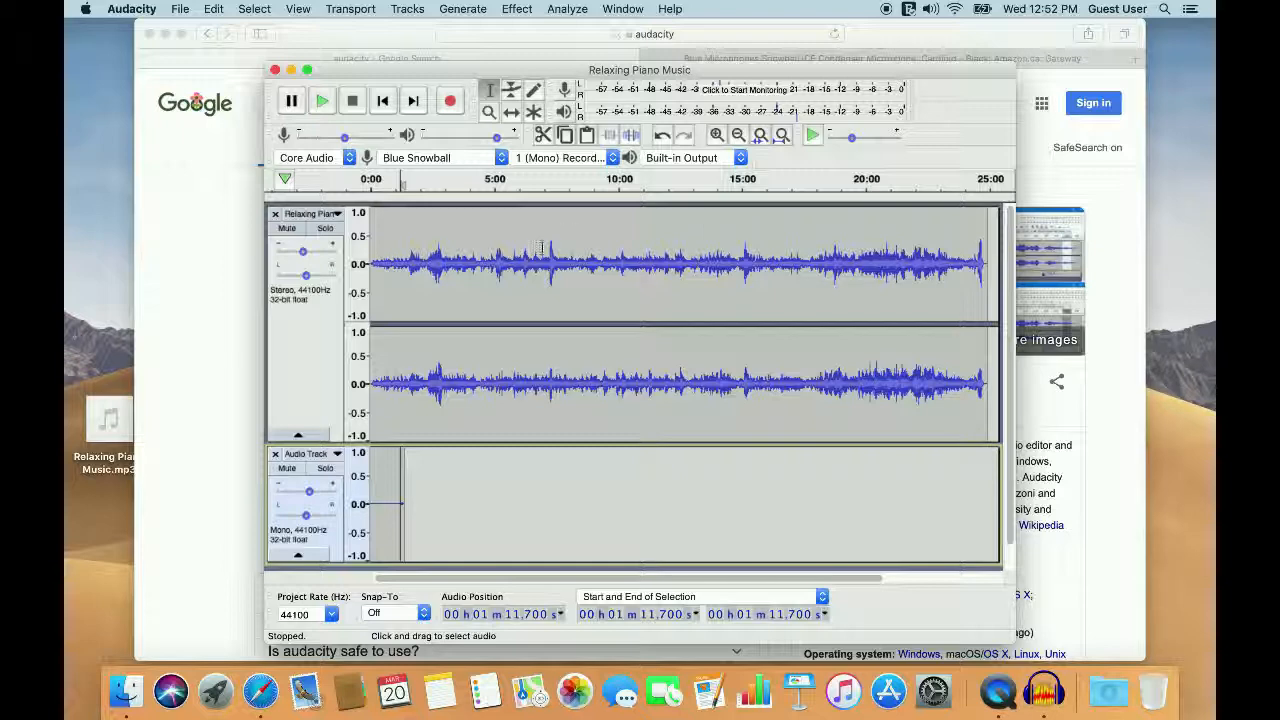
Step: Delete the piano music from about 10 min 4.6 s to its end
left_click(984, 222)
left_click_drag(984, 222, 621, 208)
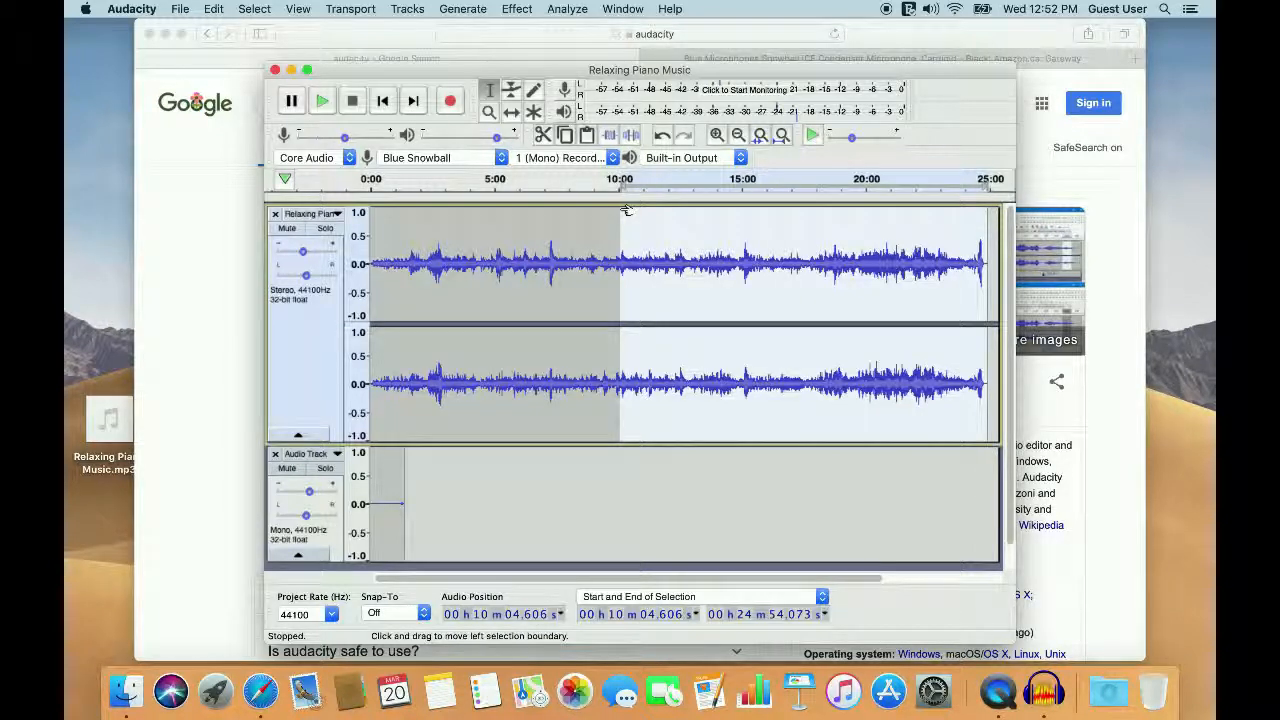
key("Delete")
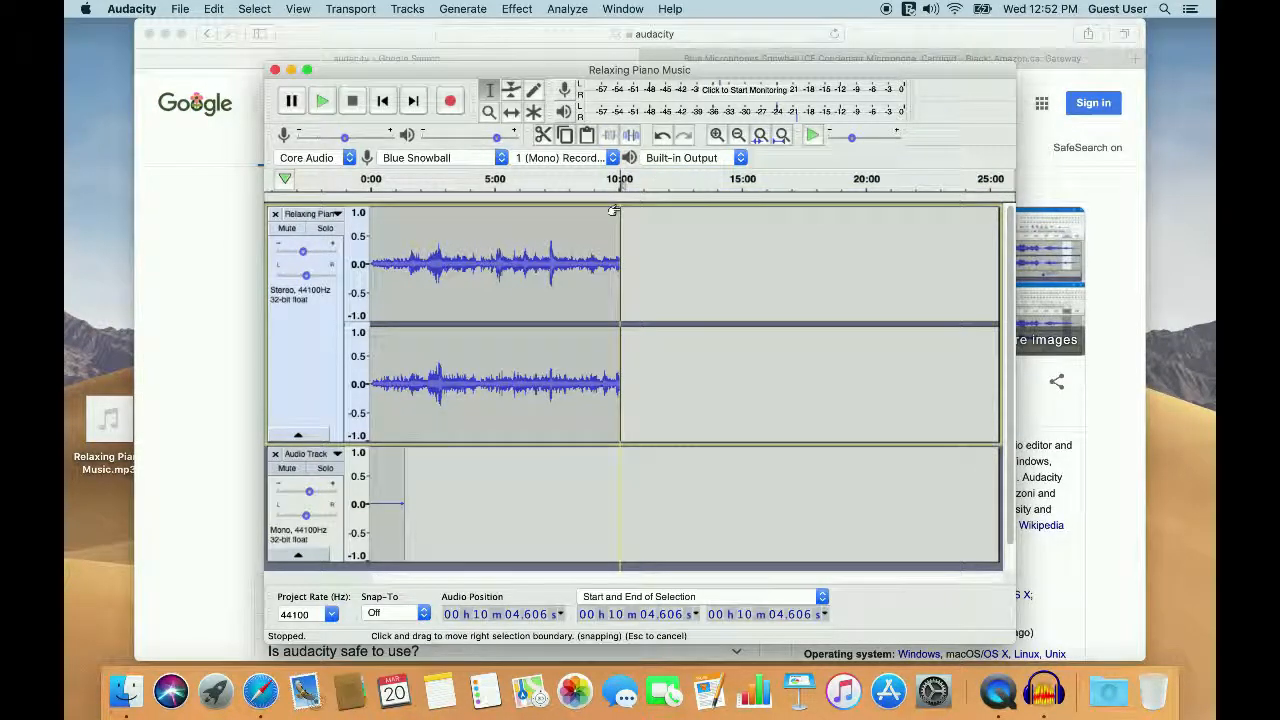
Step: Apply Fade Out to the last stretch of the piano music, from about 9 min 22 s to its end
left_click(603, 264)
left_click_drag(603, 264, 618, 265)
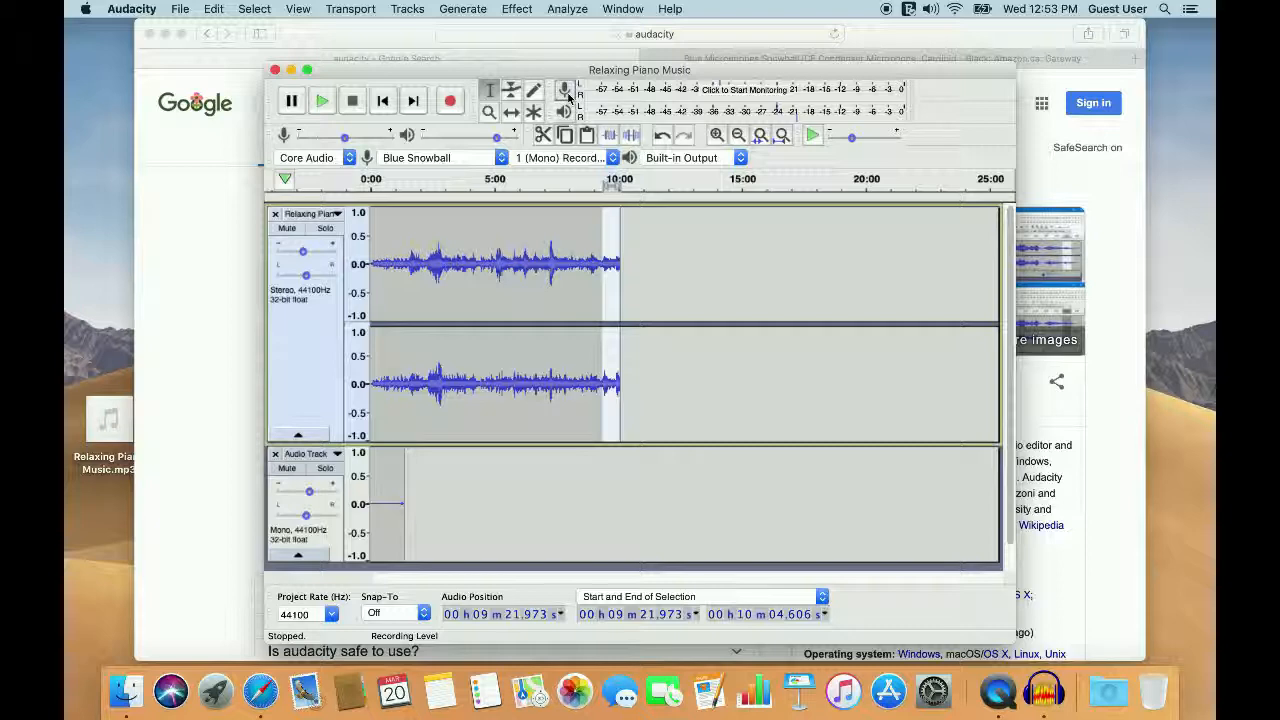
left_click(506, 9)
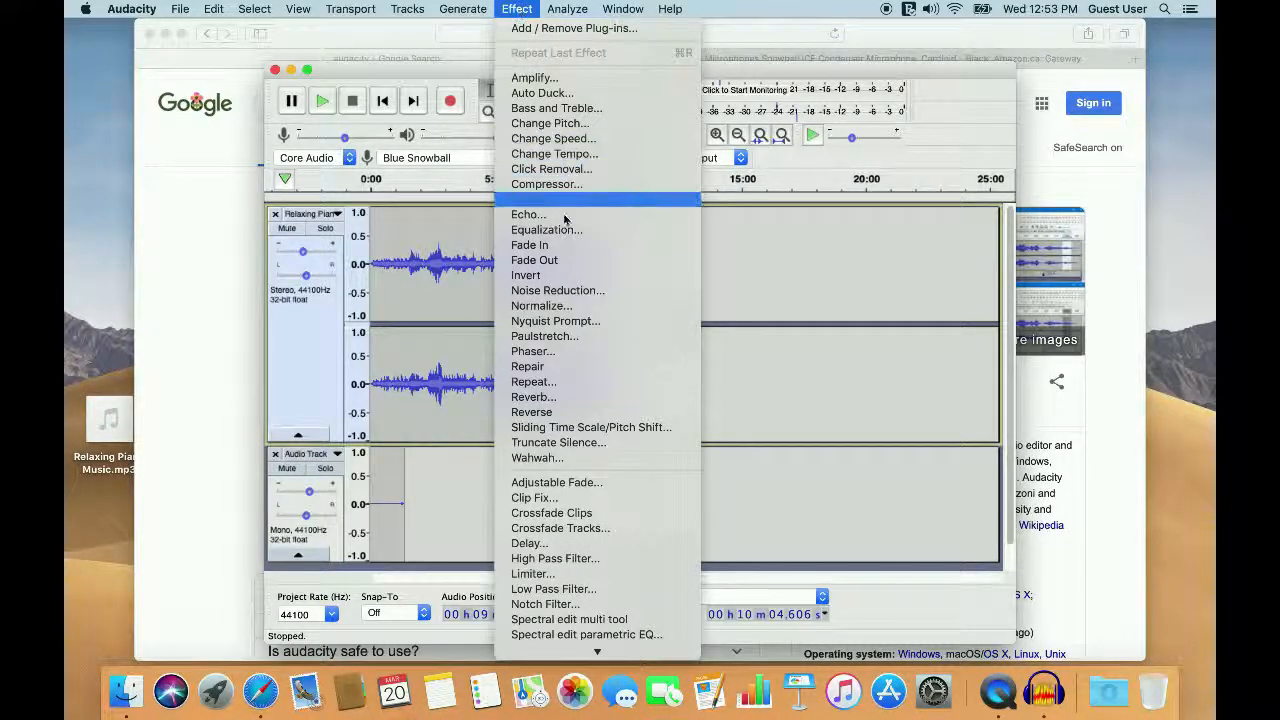
left_click(560, 261)
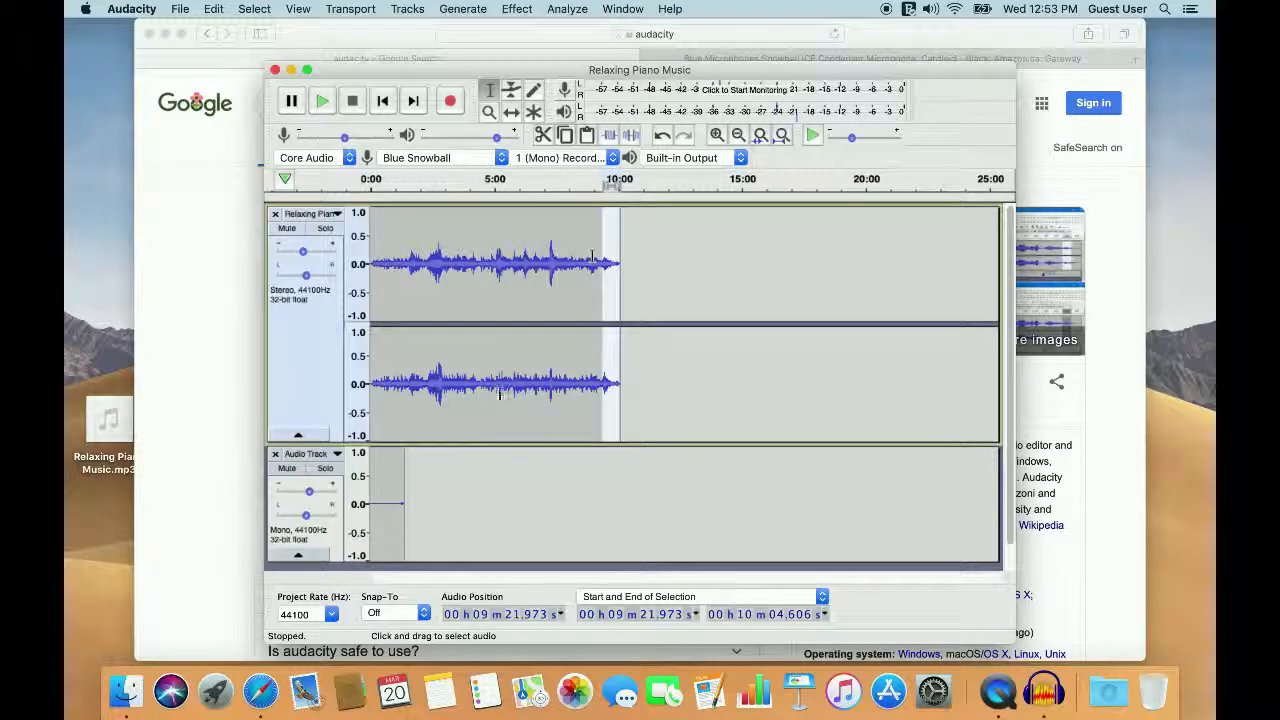
left_click(408, 8)
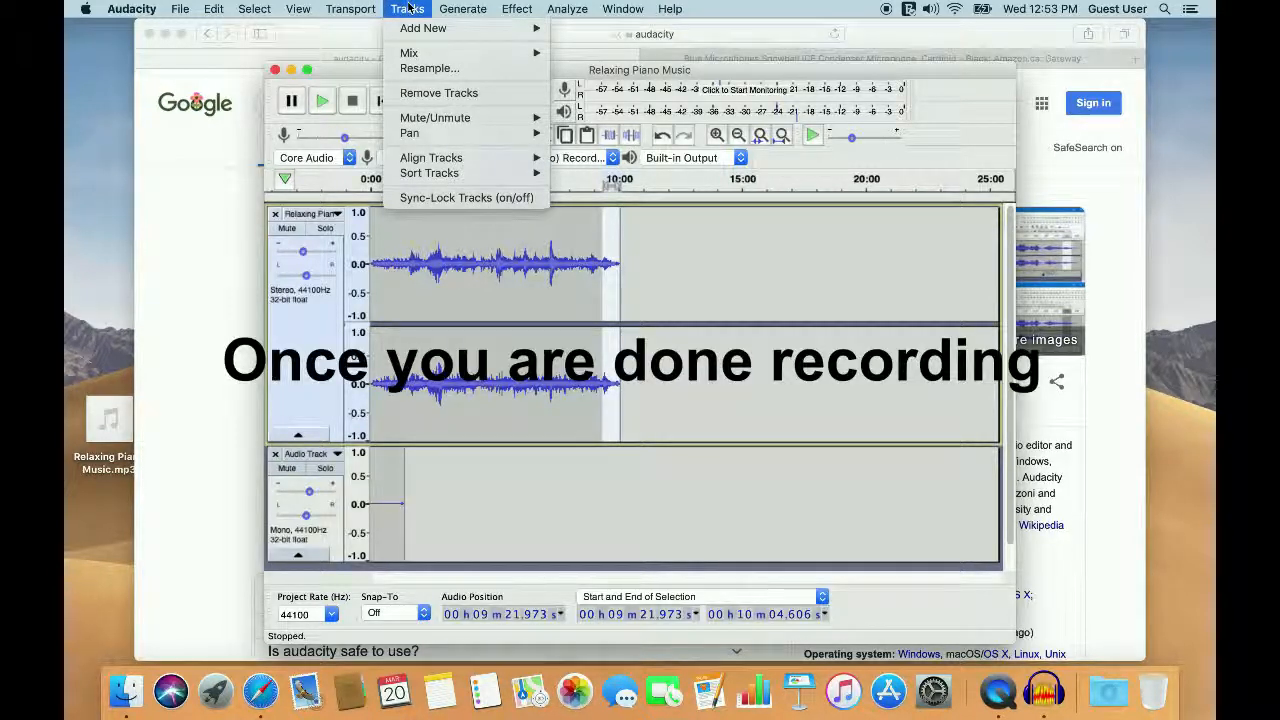
mouse_move(410, 55)
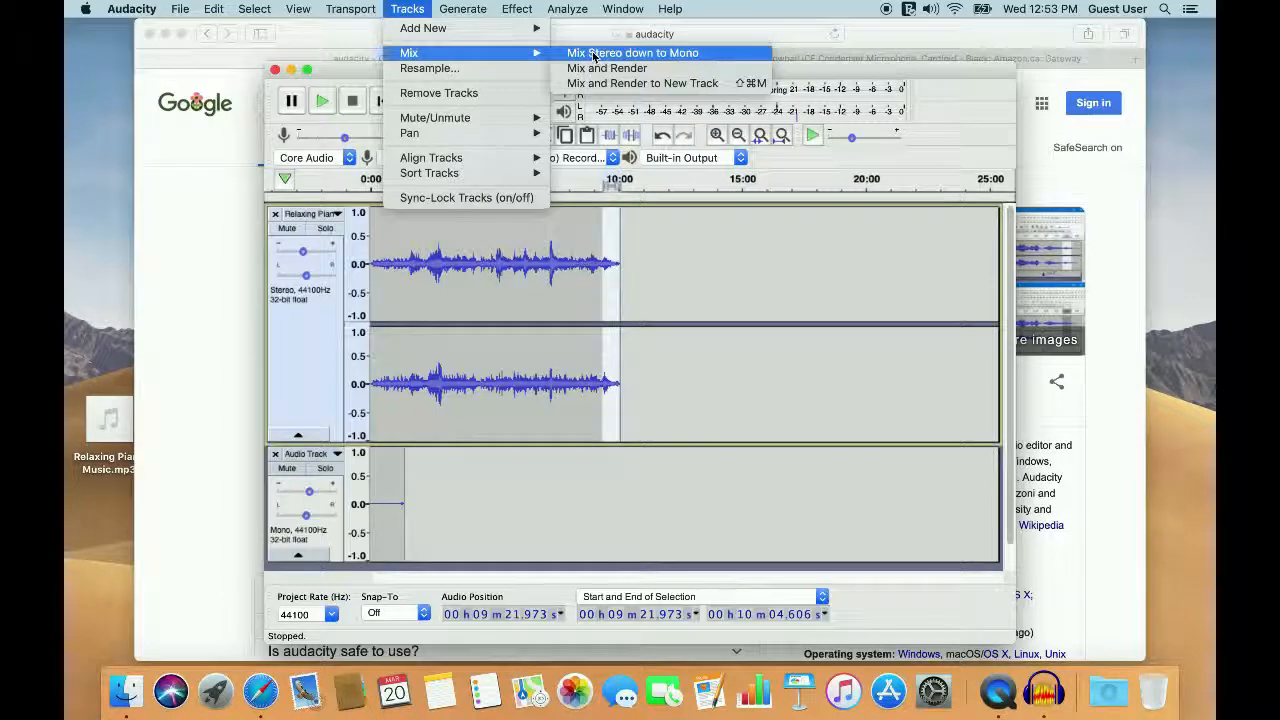
left_click(655, 368)
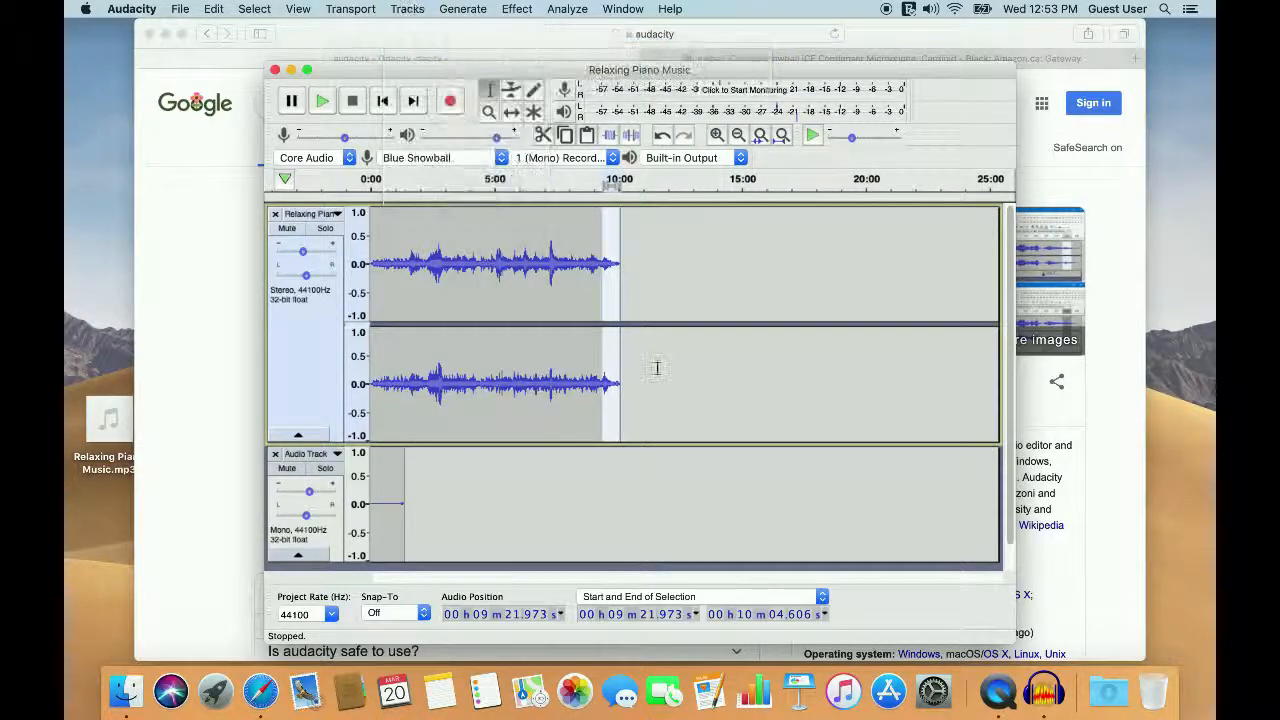
Step: Mix the stereo piano music track down to mono
left_click(543, 390)
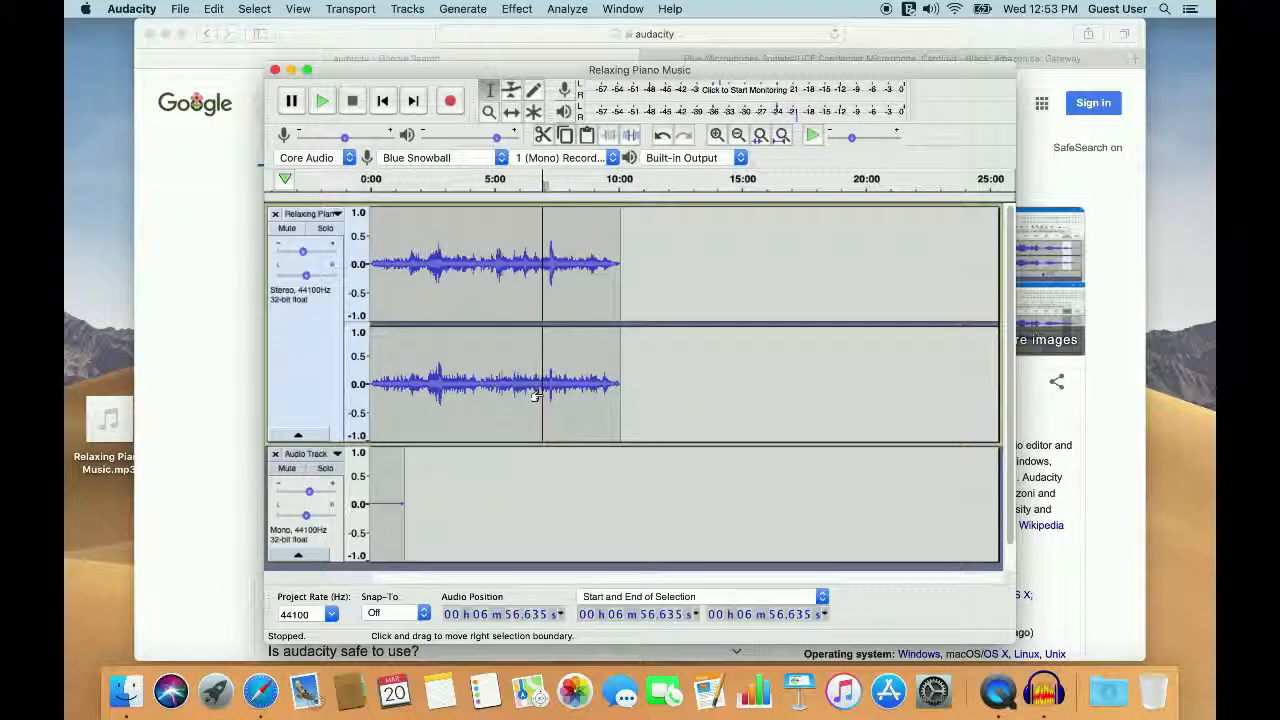
left_click(407, 8)
mouse_move(435, 53)
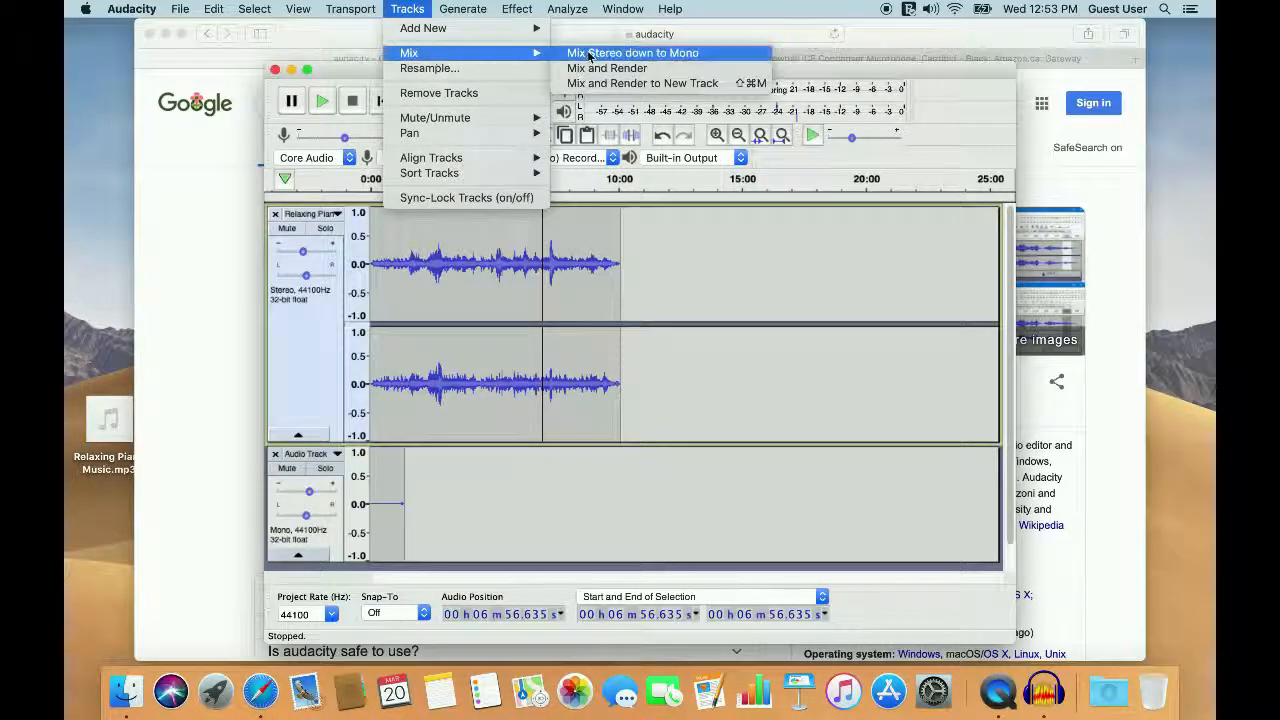
left_click(589, 54)
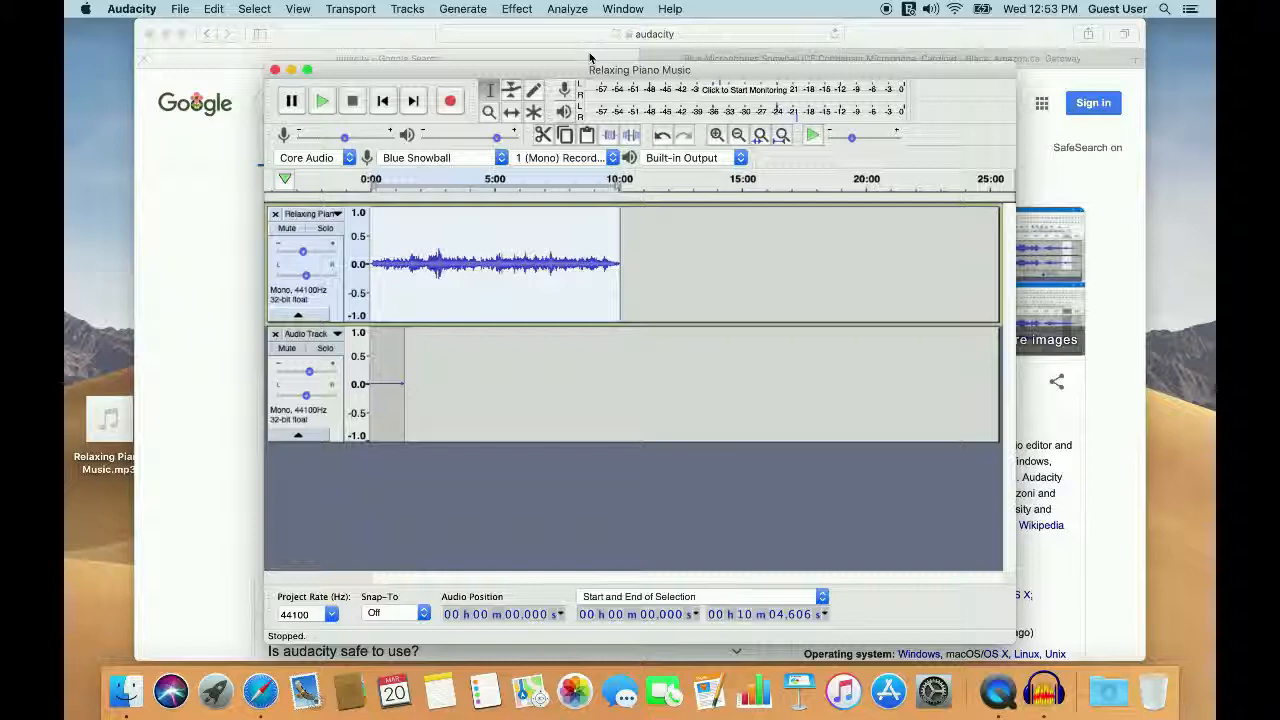
Step: Export the project as an MP3 named "Relaxing Piano Music 3" to Documents, accepting the mono mixdown and turning off its warning for future exports
left_click(213, 8)
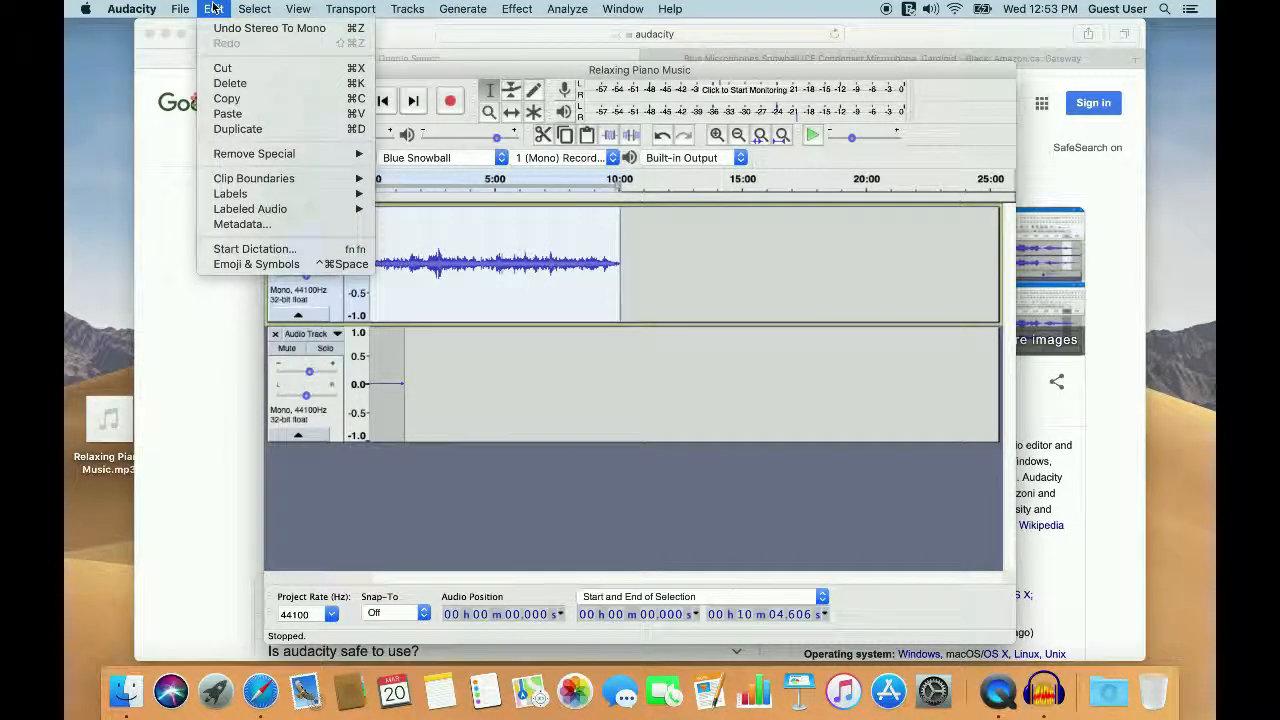
mouse_move(180, 8)
mouse_move(195, 132)
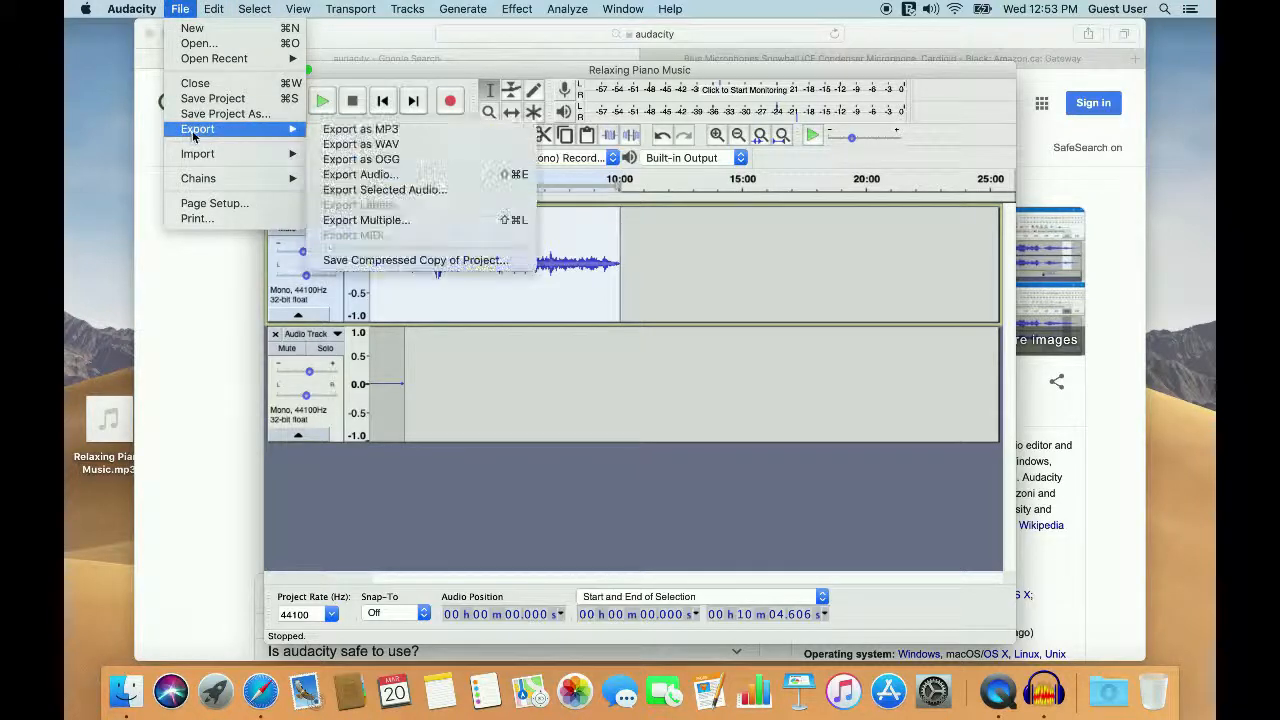
left_click(355, 130)
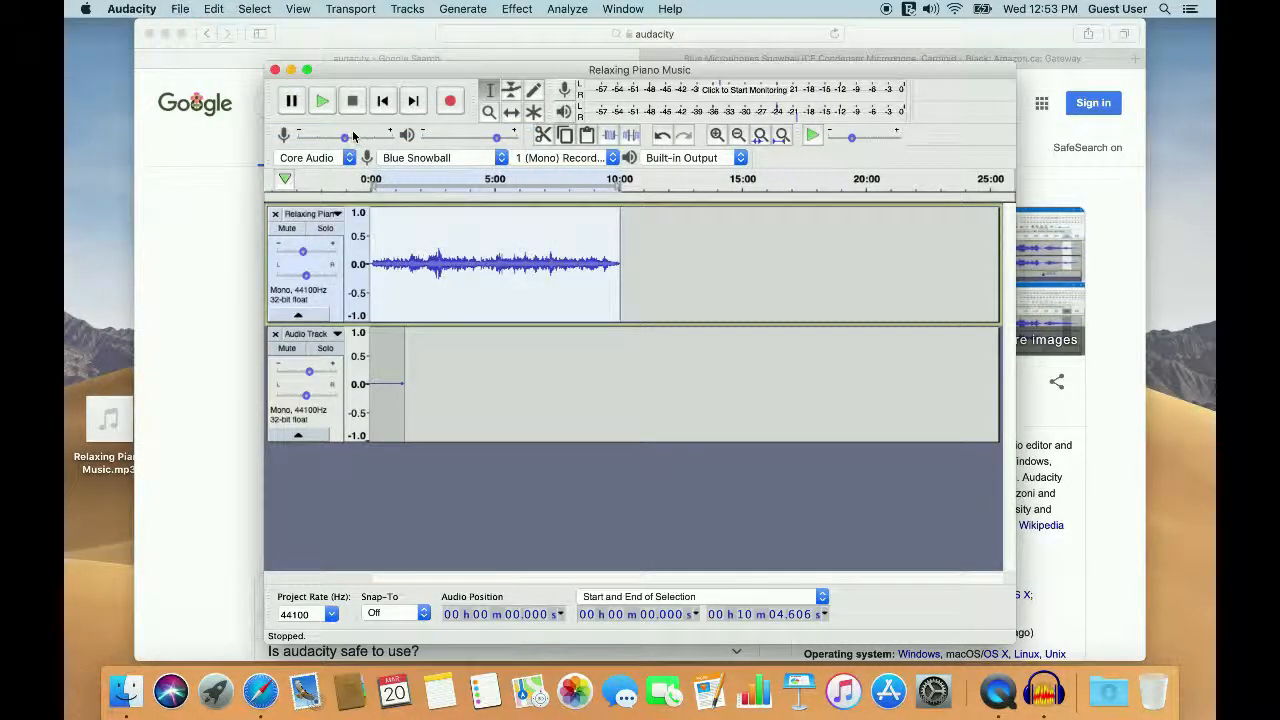
left_click(676, 163)
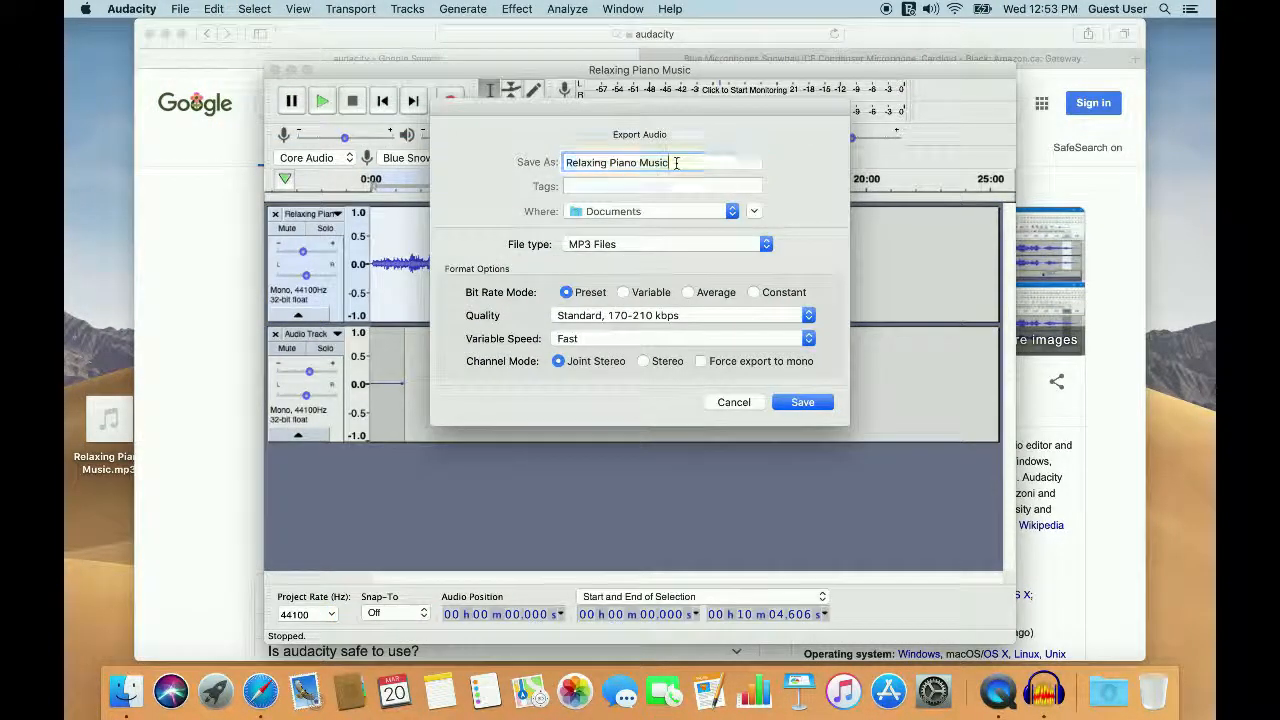
type("3")
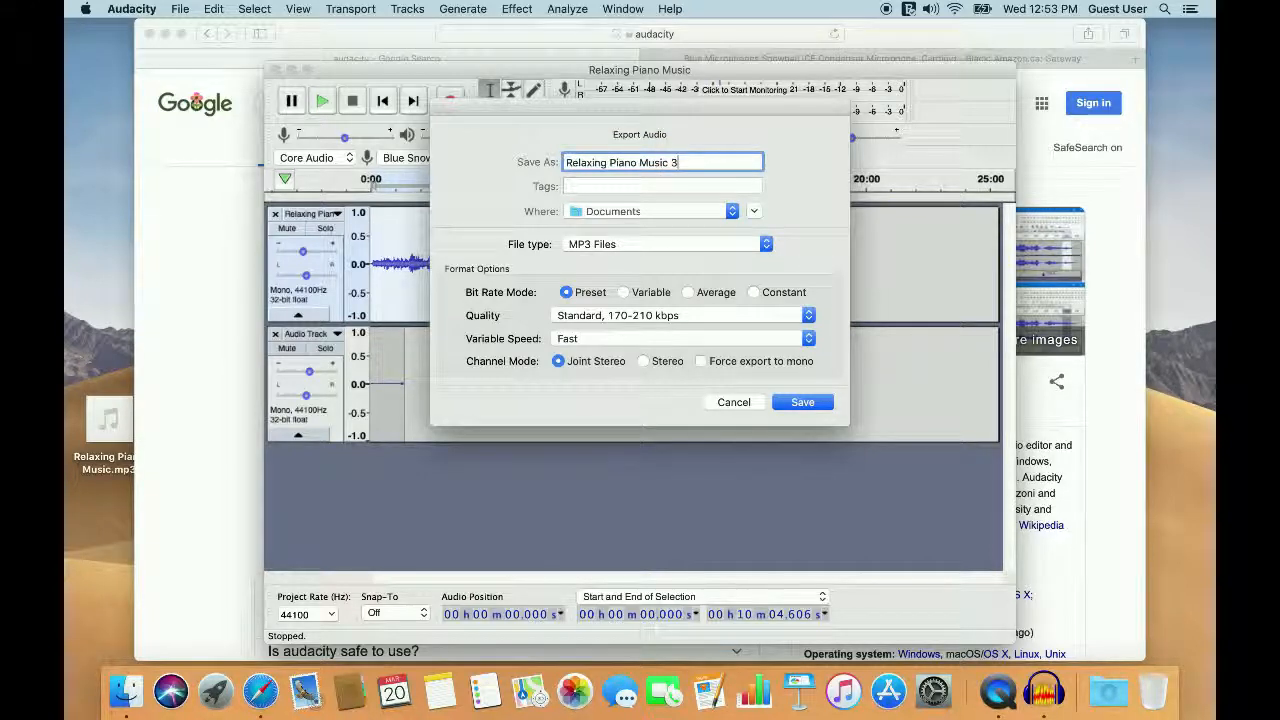
left_click(803, 402)
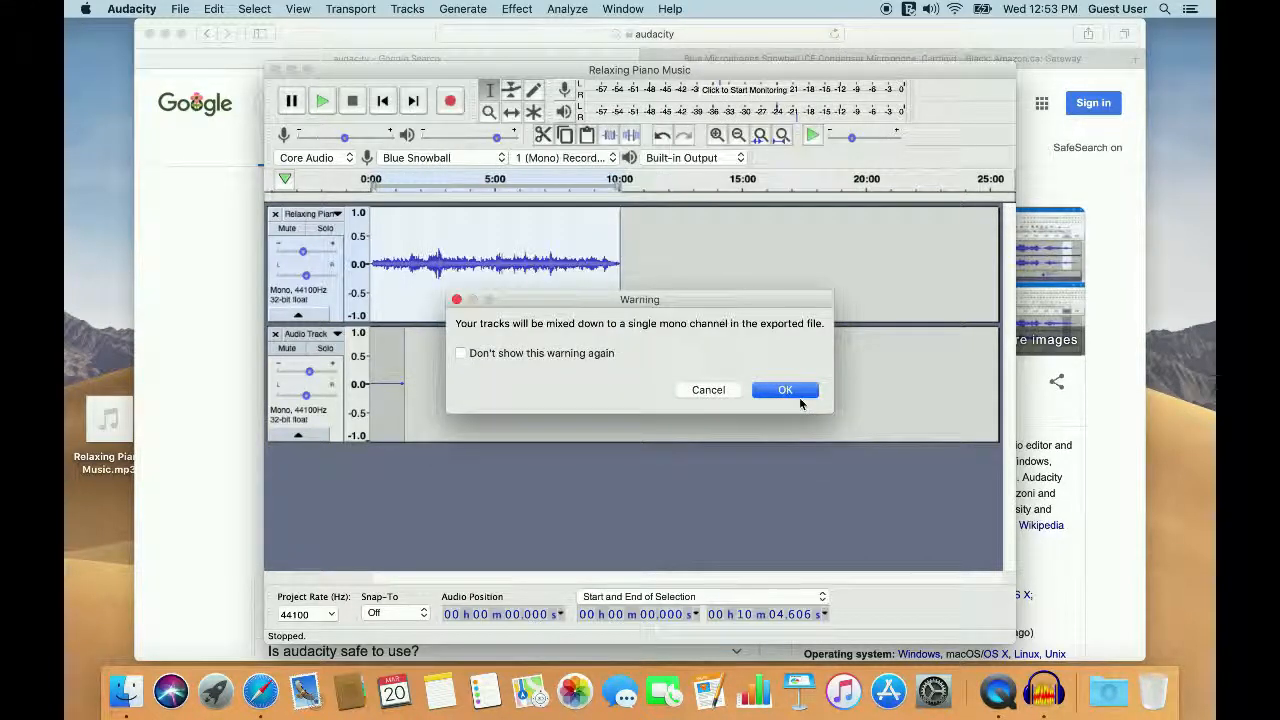
left_click(460, 353)
left_click(787, 390)
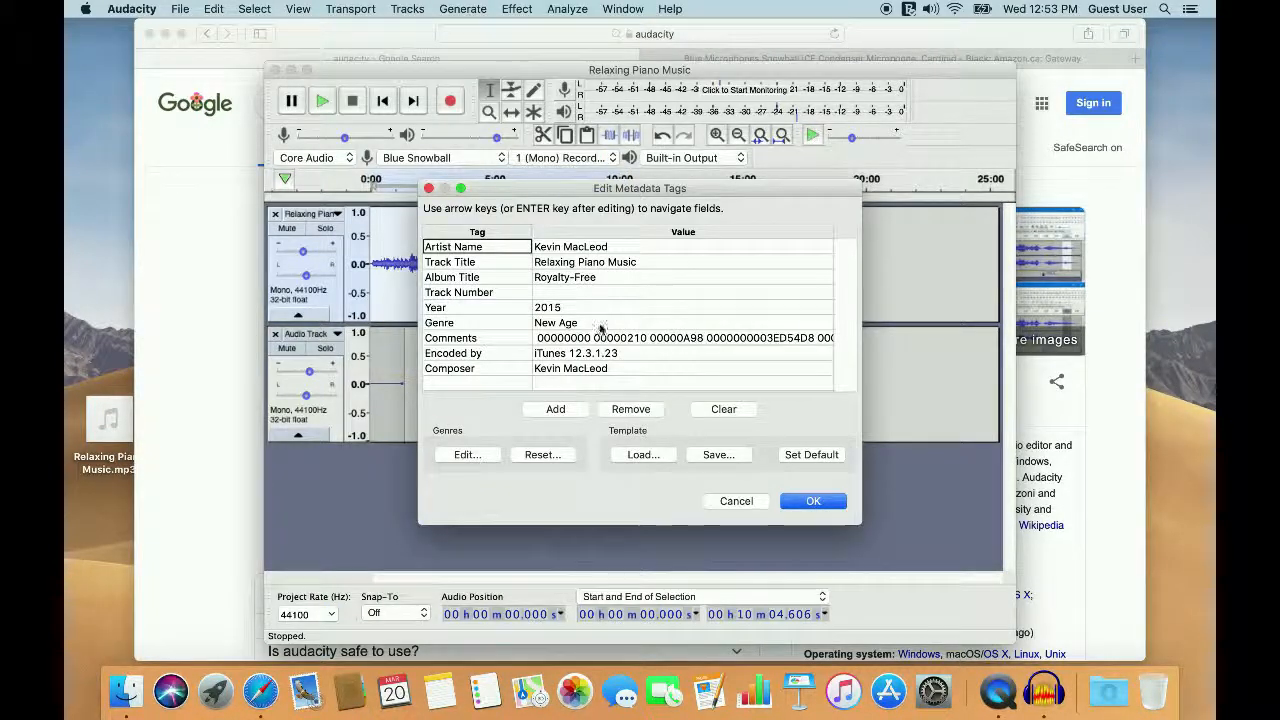
Step: Clear the Comments metadata tag, keep the other tags, and start writing the MP3 file
double_click(616, 344)
key("BackSpace")
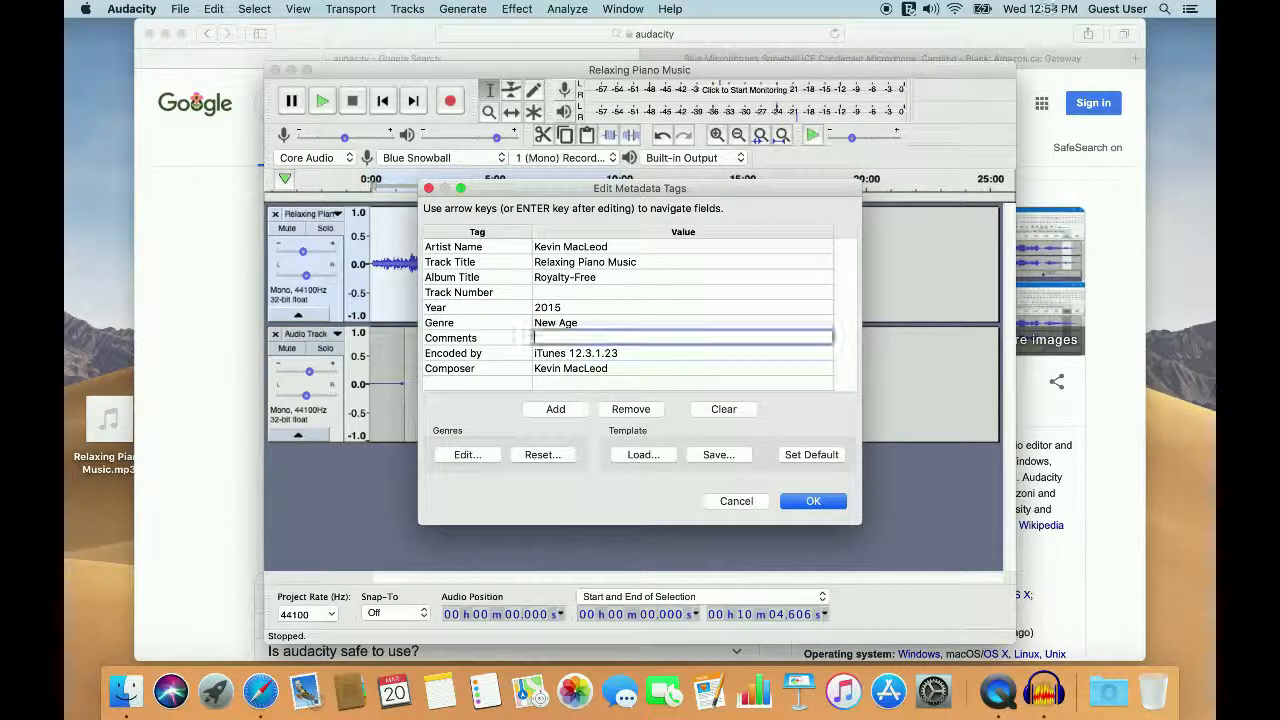
left_click(815, 502)
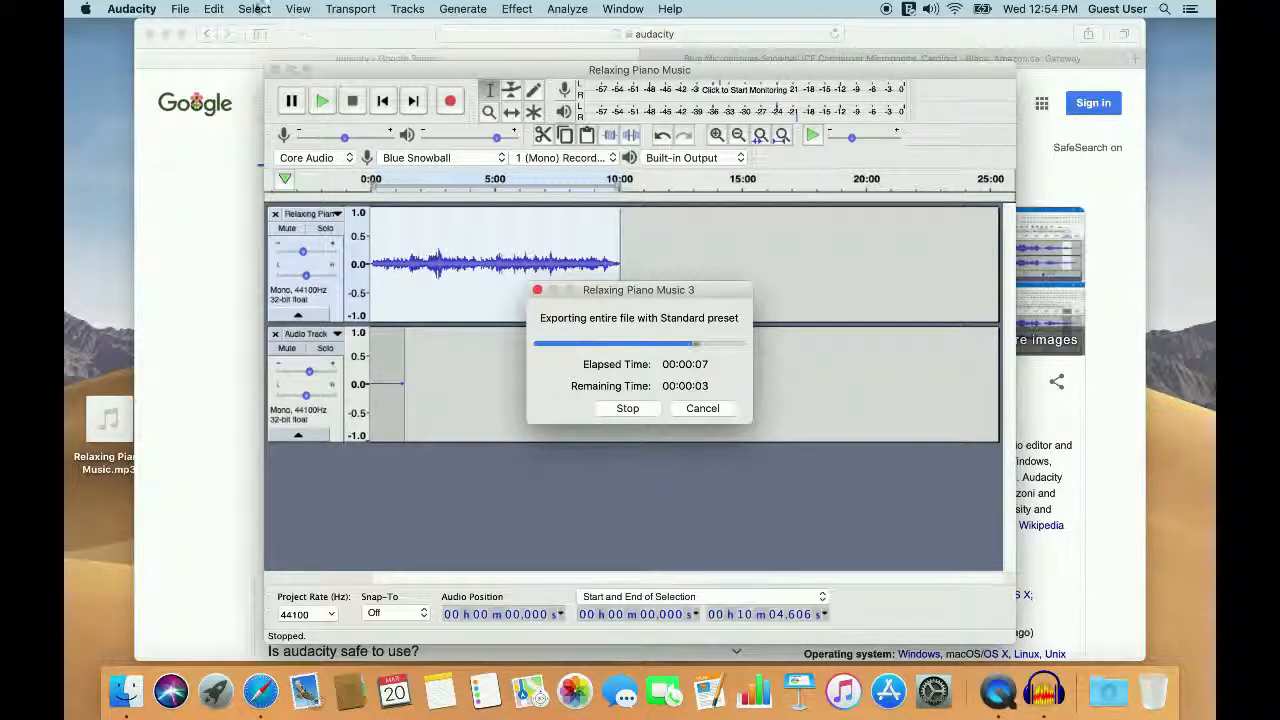
left_click(176, 9)
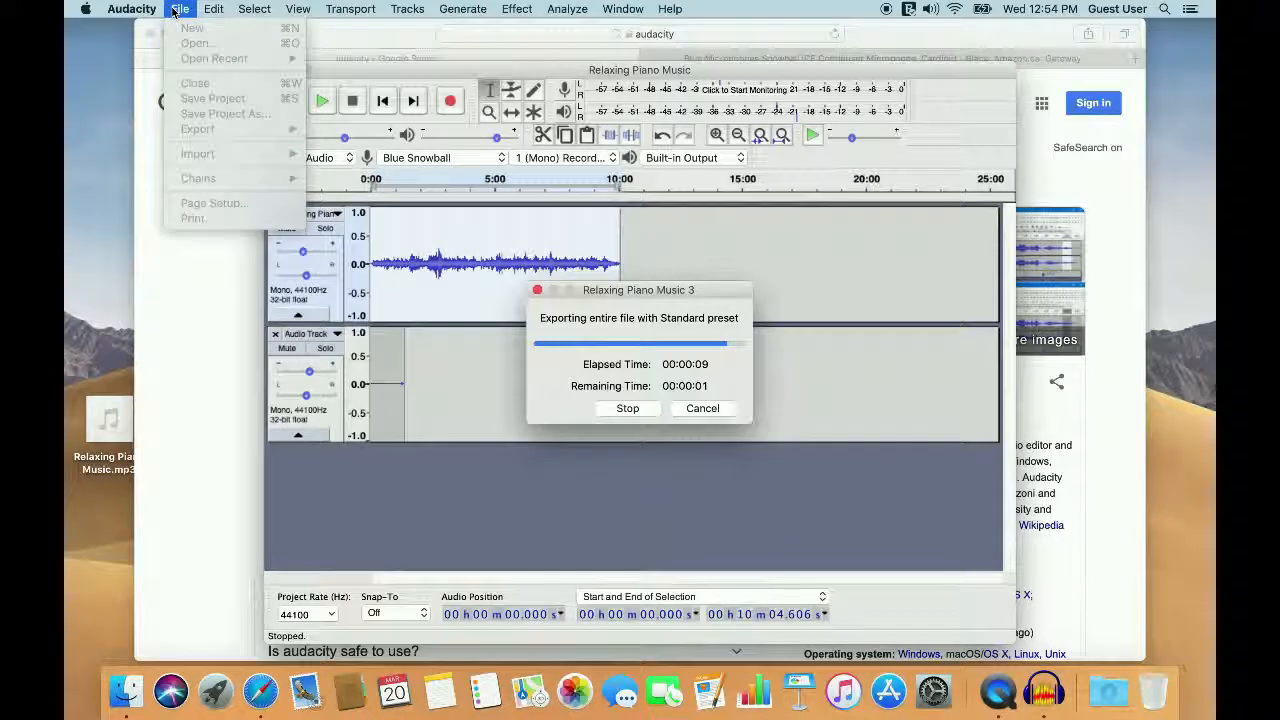